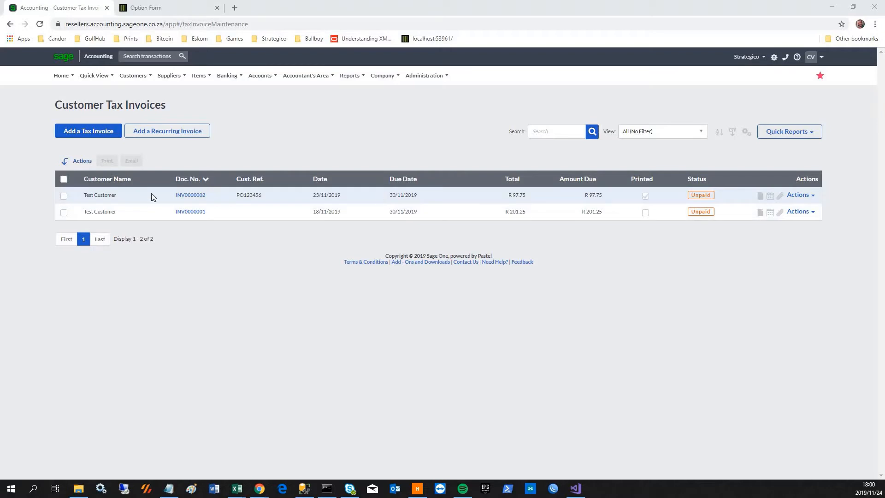
Step: Open the tax invoice dated 18/11/2019, check its print and payment status, and return to the Customer Tax Invoices list
left_click(193, 212)
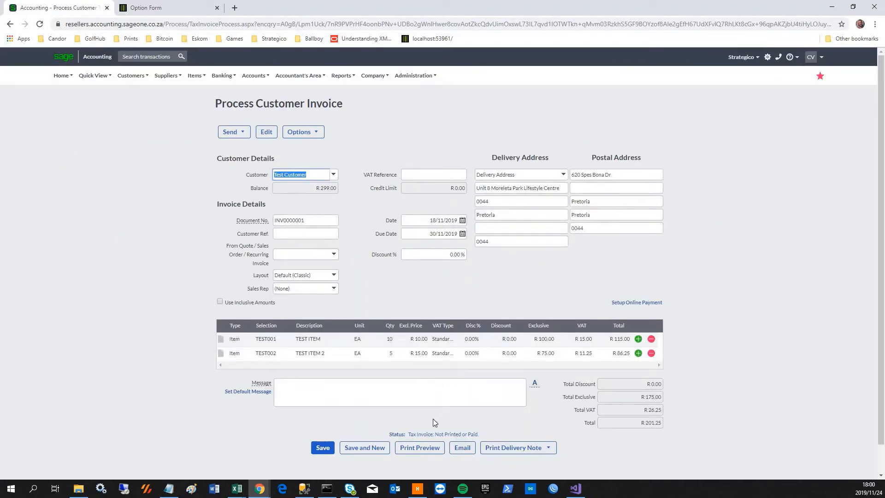
left_click_drag(435, 434, 482, 438)
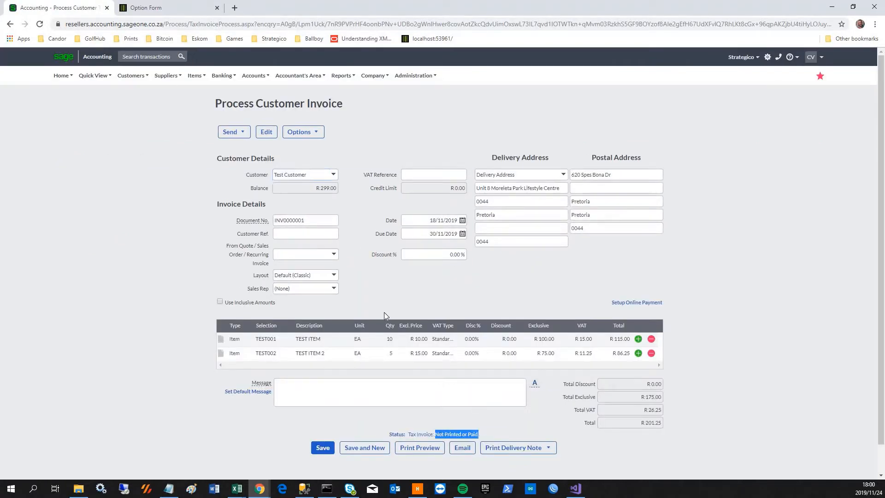
mouse_move(132, 75)
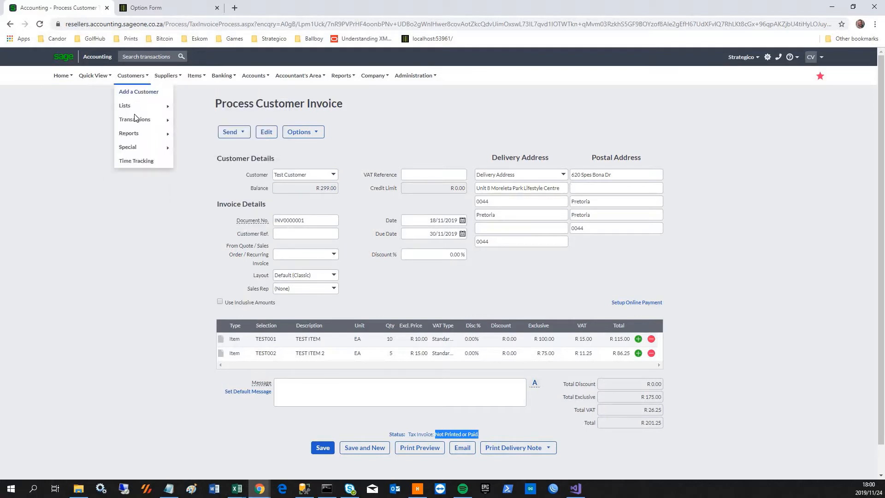
mouse_move(138, 119)
left_click(206, 147)
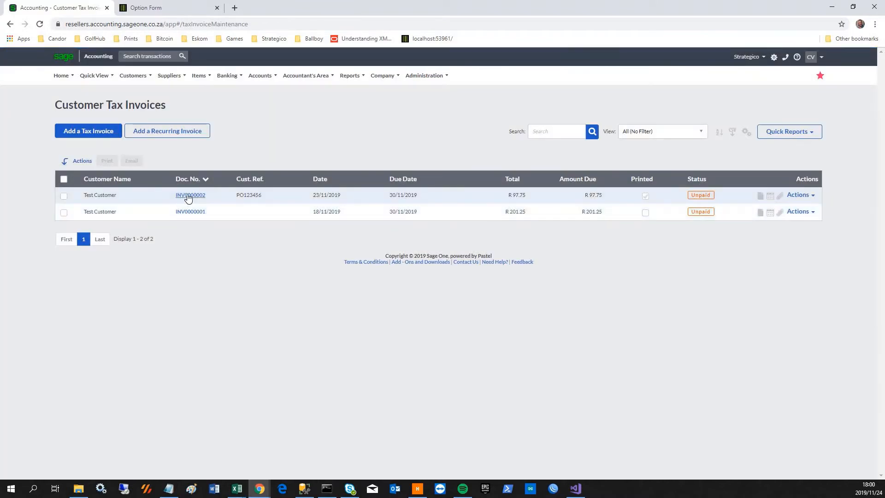
Step: Open the tax invoice dated 23/11/2019, check its print status, and return to the Customer Tax Invoices list
left_click(187, 195)
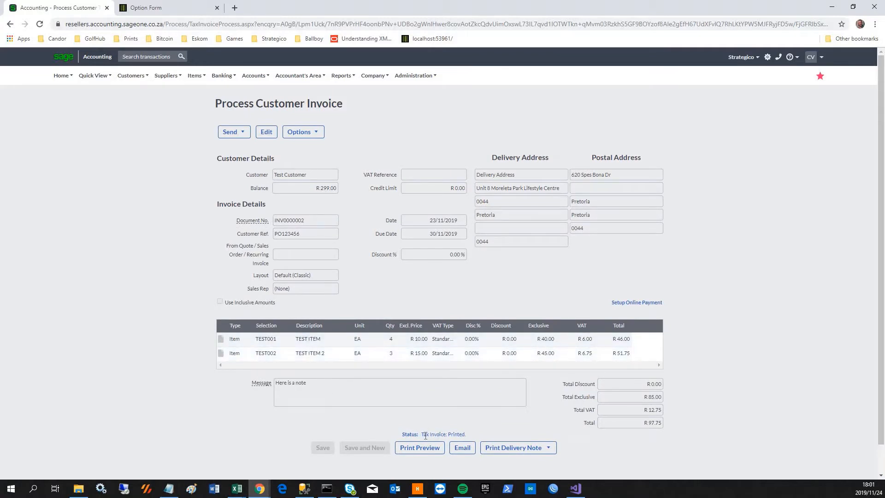
left_click_drag(426, 435, 466, 436)
left_click(449, 433)
mouse_move(135, 86)
mouse_move(137, 121)
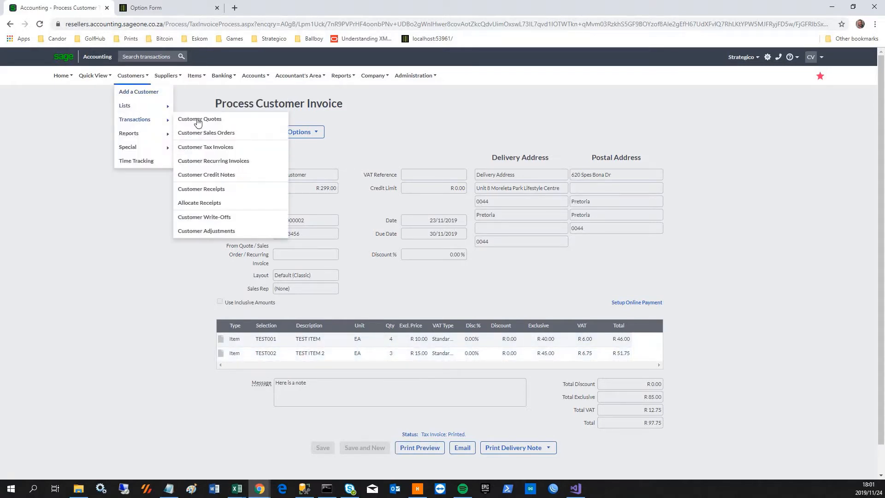
left_click(213, 147)
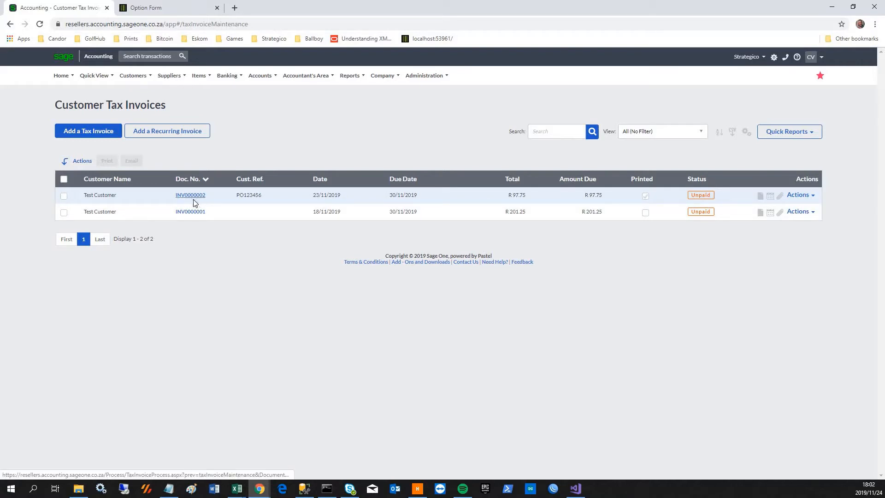
Step: Switch to the BoB web app and review the company's ERP type, API key, company ID and user ID in Company Admin
left_click(155, 8)
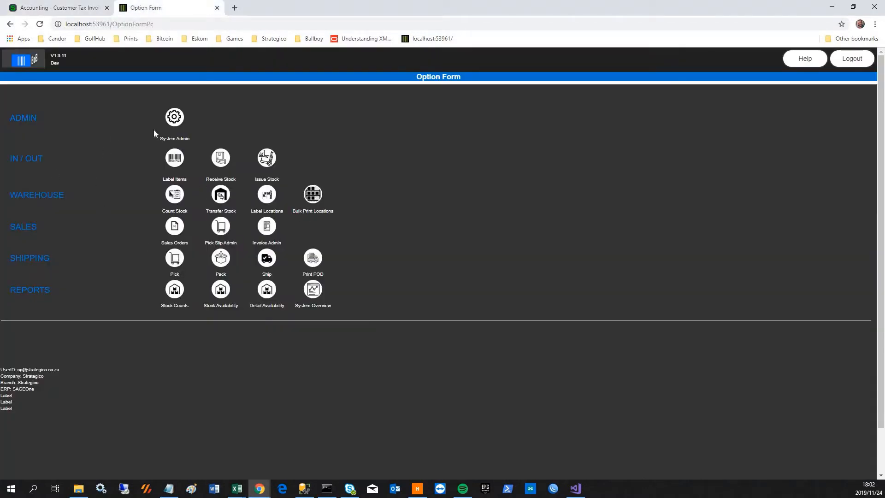
left_click(177, 121)
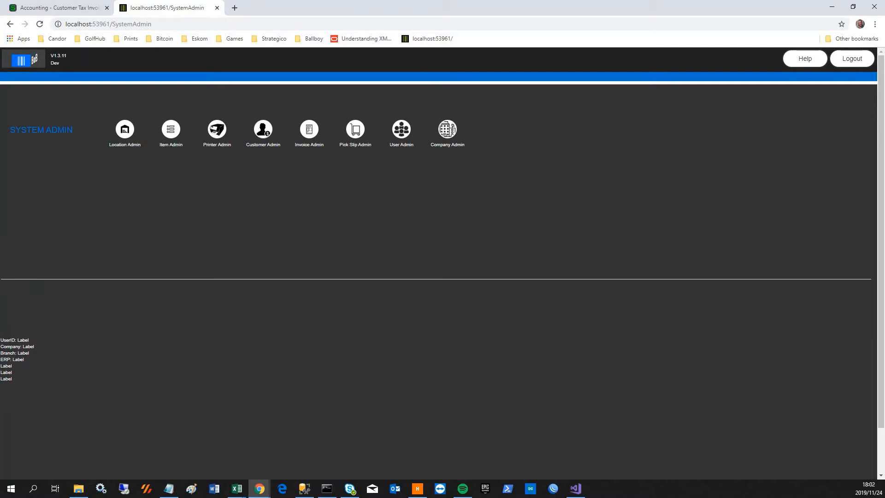
left_click(447, 130)
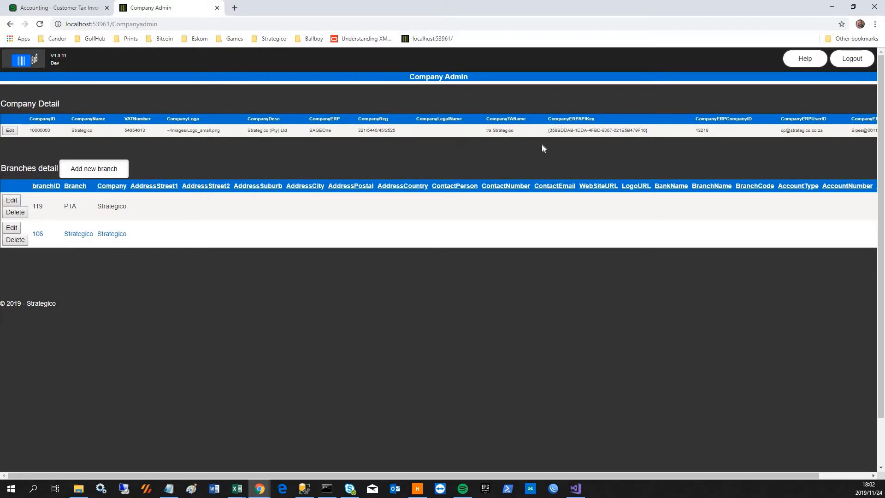
double_click(323, 131)
left_click_drag(548, 131, 657, 130)
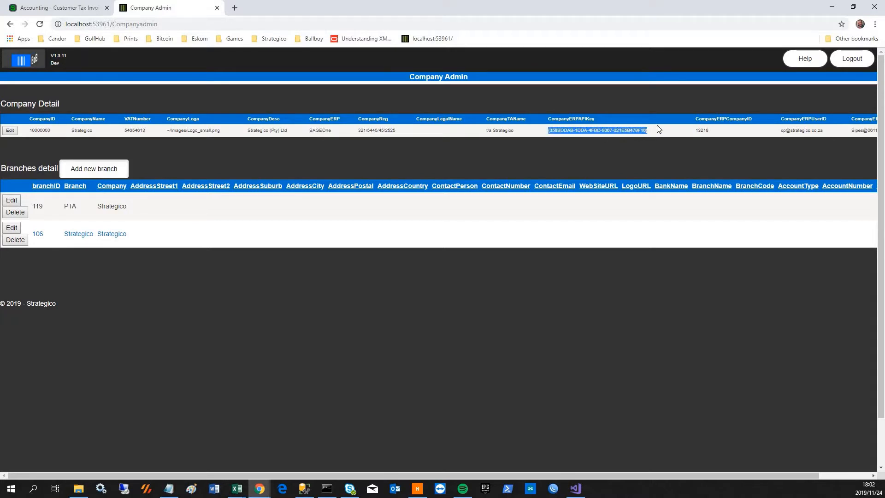
double_click(702, 132)
left_click(790, 133)
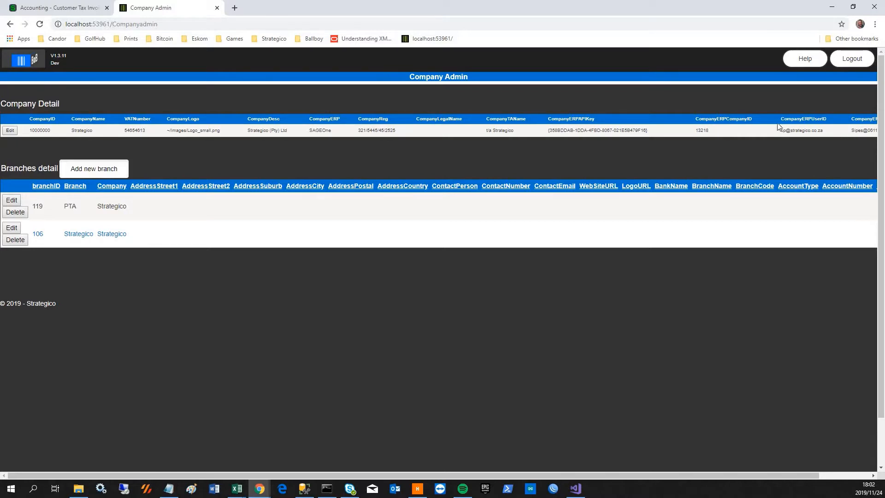
double_click(595, 132)
Step: Open the Sales Order Overview and list the sales orders for the Strategico branch
left_click(27, 61)
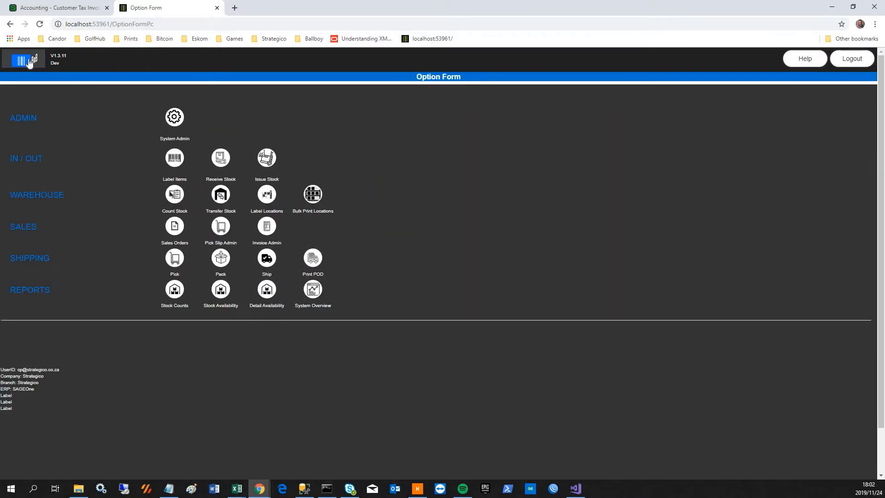
left_click(174, 226)
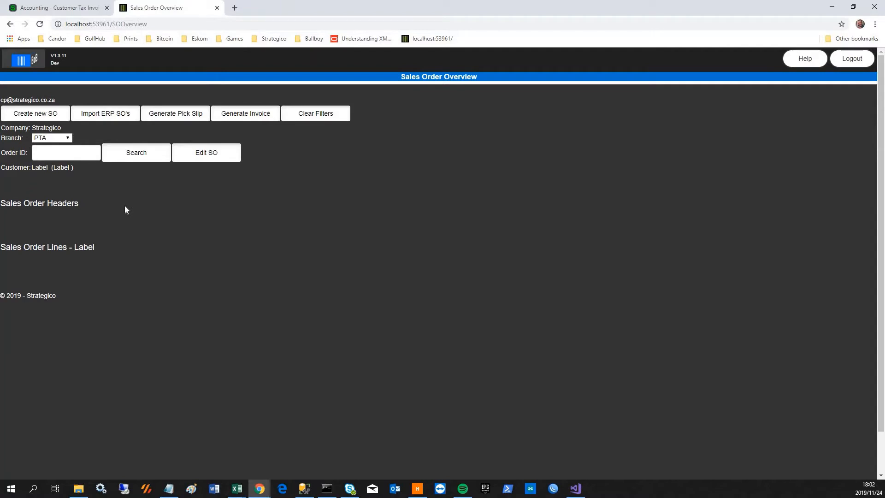
left_click(63, 138)
left_click(55, 156)
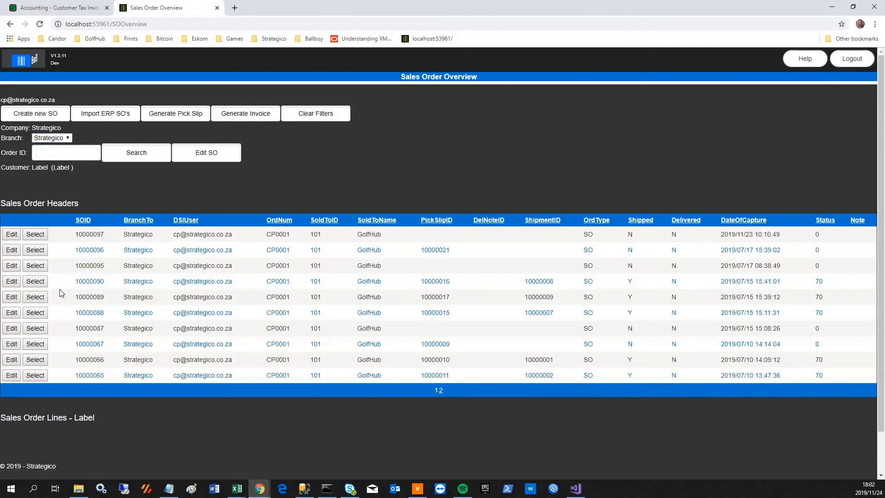
Step: Examine the newest sales order's ID, order number and customer name in the Sales Order Headers
double_click(88, 235)
left_click(281, 266)
double_click(289, 235)
double_click(371, 235)
double_click(92, 234)
Step: Import the open SAGE One tax invoices into BoB as sales orders
left_click(149, 204)
left_click(122, 116)
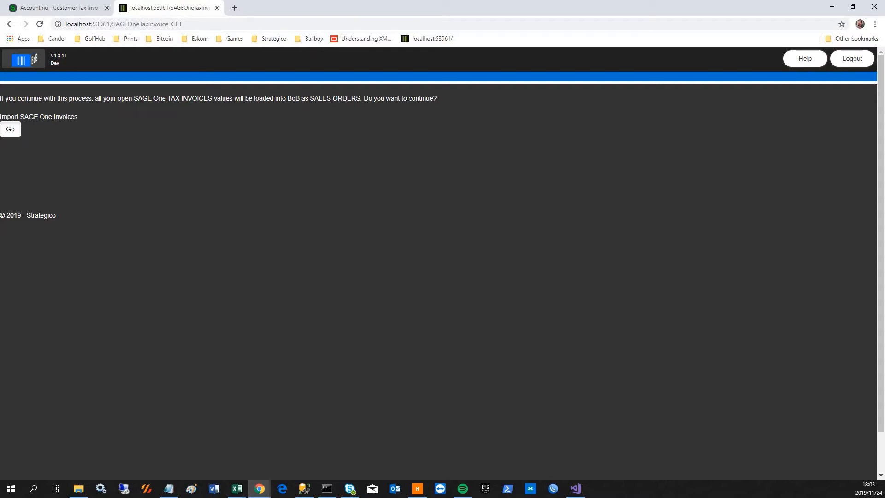
left_click(10, 130)
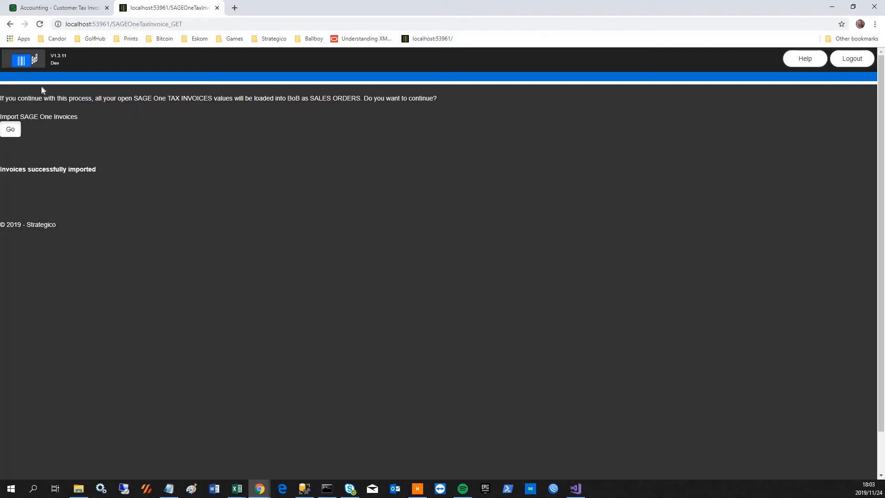
Step: Reopen the Sales Order Overview after the import and filter it to the Strategico branch
left_click(23, 60)
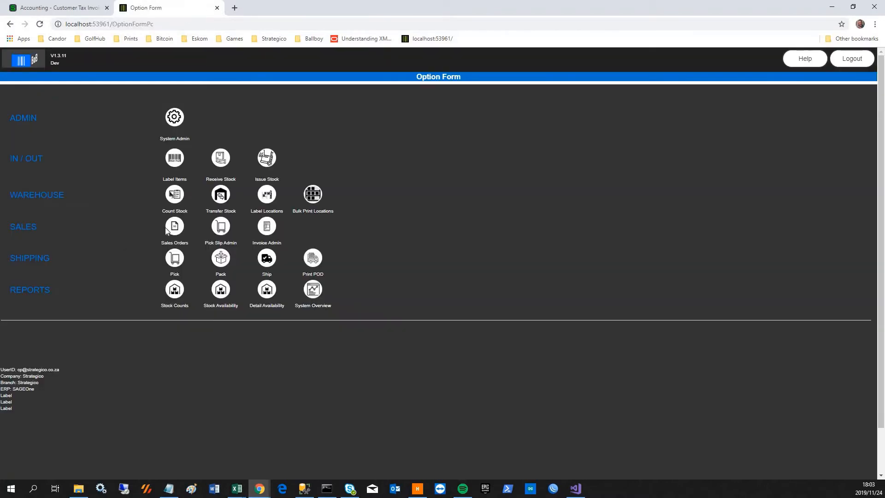
left_click(178, 227)
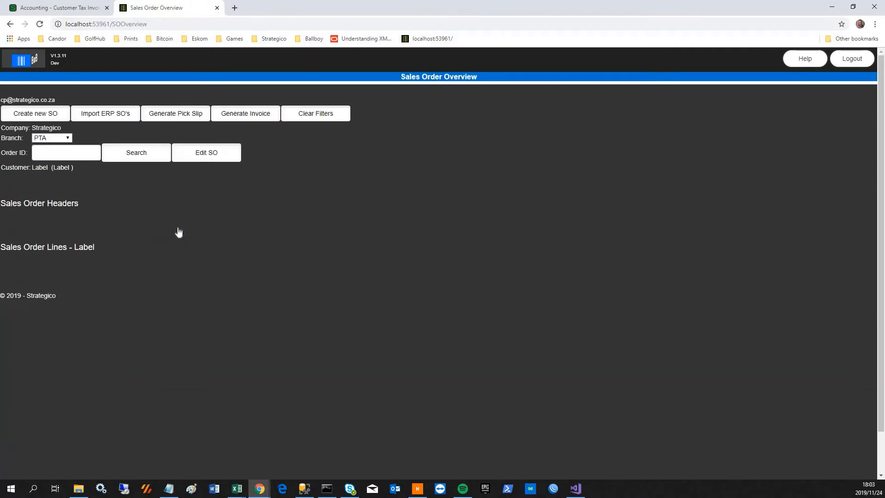
left_click(51, 138)
left_click(46, 153)
Step: Compare the imported sales order's order number with the Sage invoice list, and check its customer ID and note
double_click(79, 235)
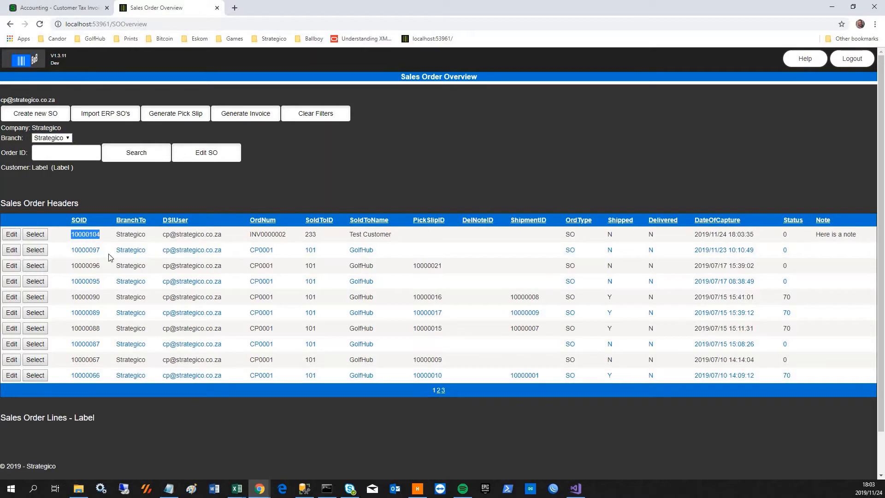
double_click(269, 237)
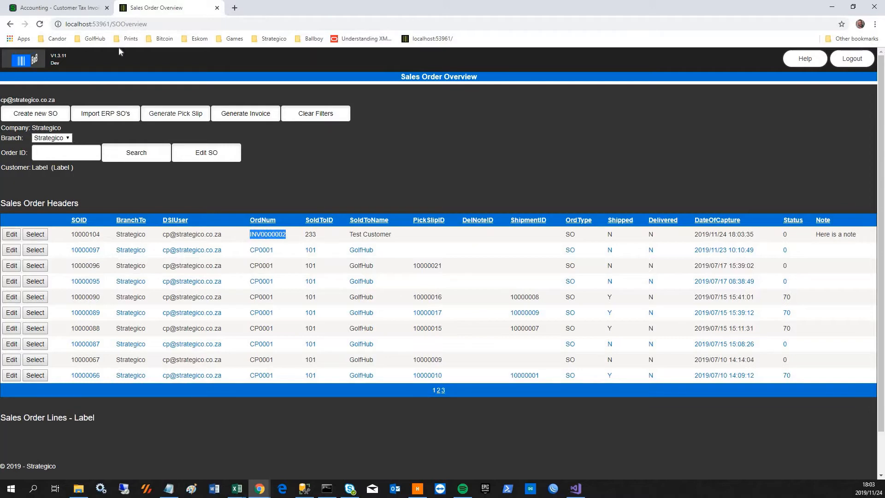
left_click(66, 10)
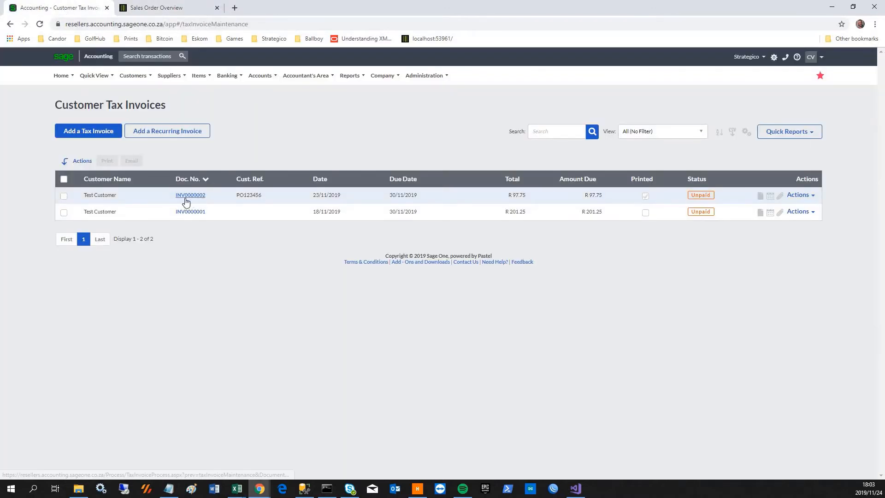
left_click(151, 10)
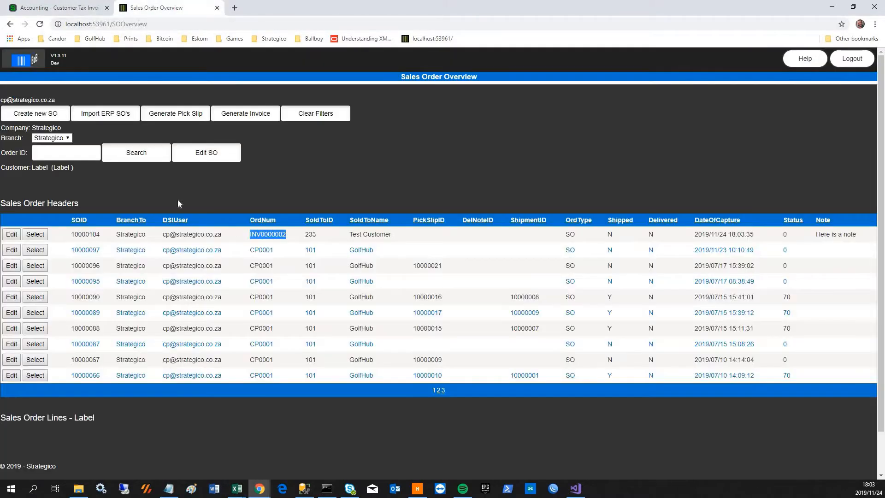
left_click(318, 235)
double_click(318, 234)
left_click_drag(818, 236, 860, 241)
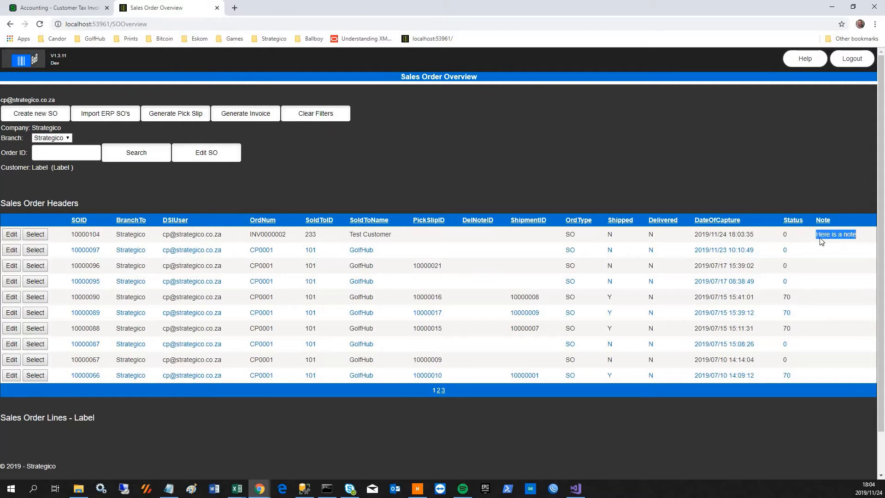
Step: Switch to Sage, check the document number of the invoice dated 18/11/2019, and return to the Customer Tax Invoices list
left_click(67, 8)
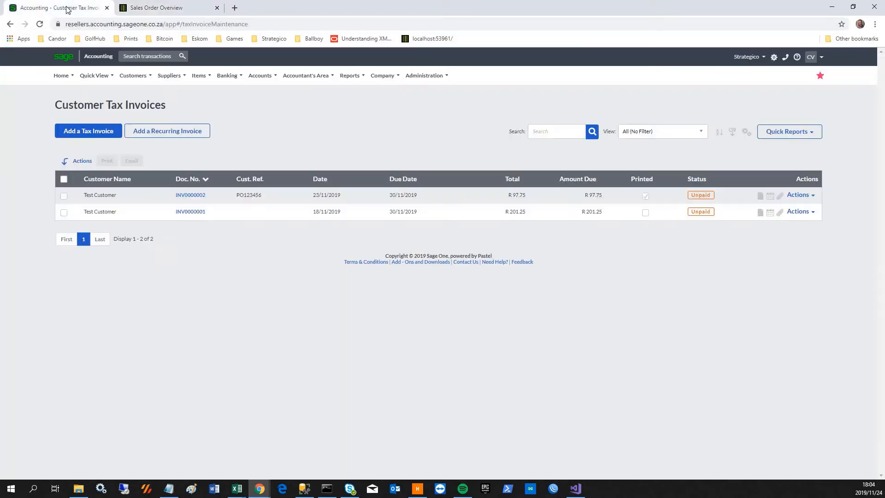
left_click(192, 211)
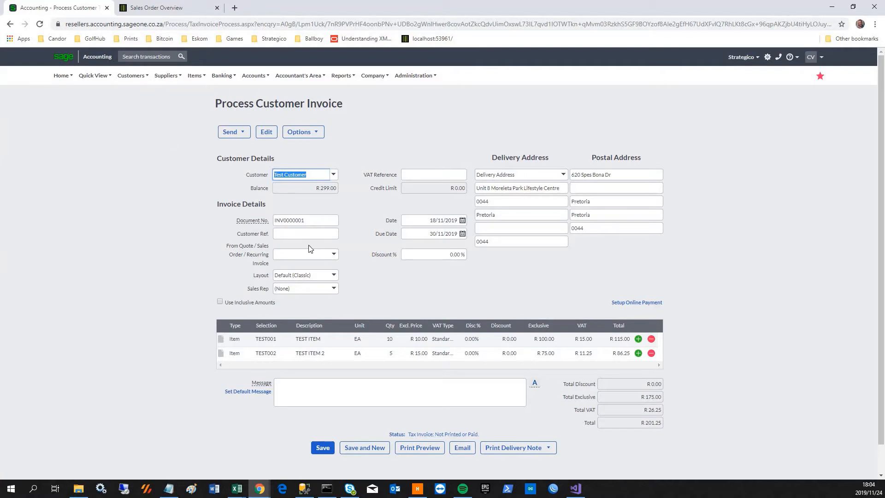
left_click(313, 221)
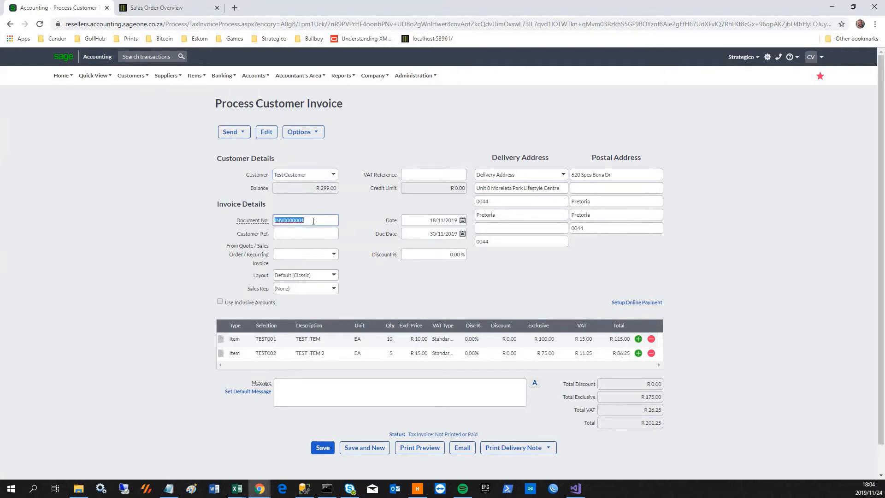
mouse_move(130, 75)
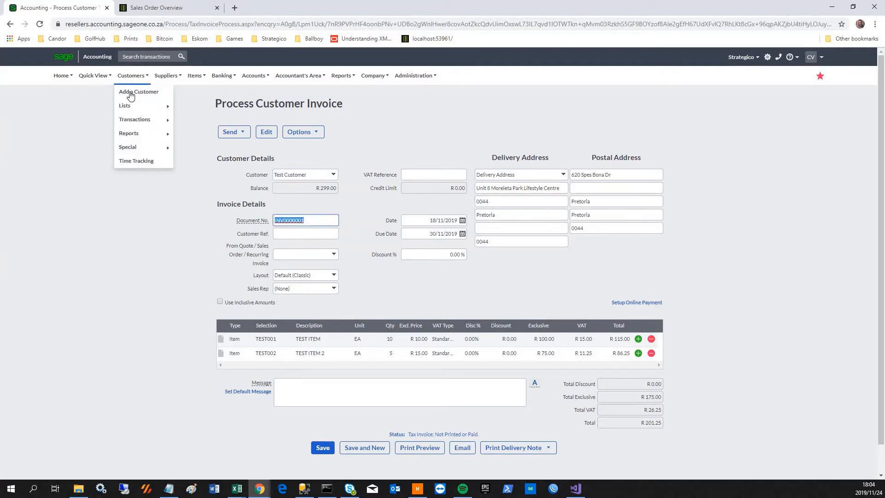
mouse_move(138, 121)
left_click(224, 148)
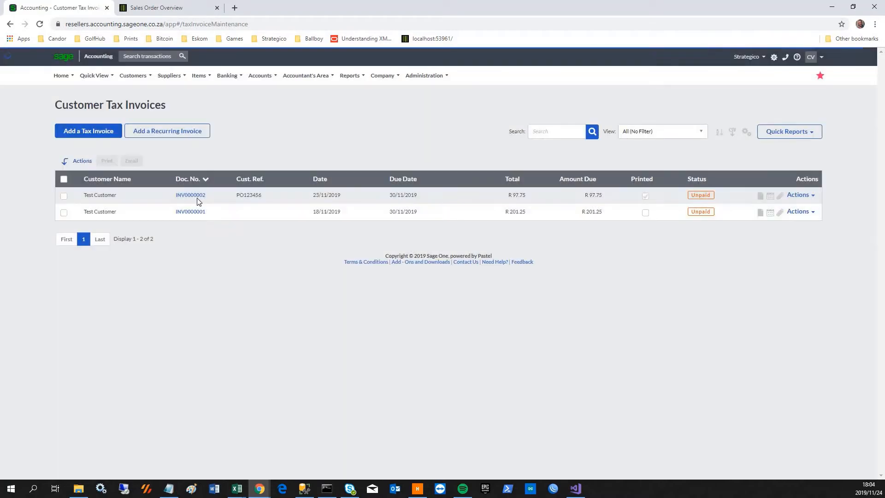
Step: Check the message on the Sage invoice dated 23/11/2019, then display the lines of its imported sales order in BoB
left_click(190, 196)
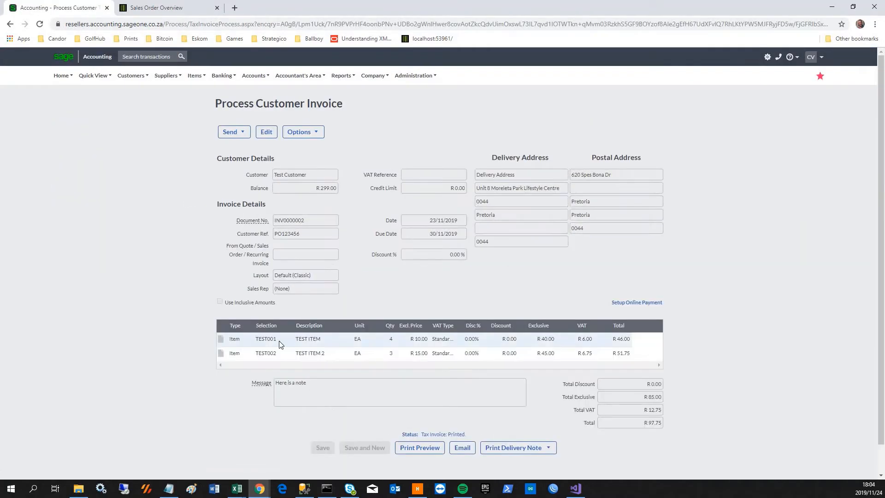
left_click_drag(322, 386, 275, 383)
left_click(132, 10)
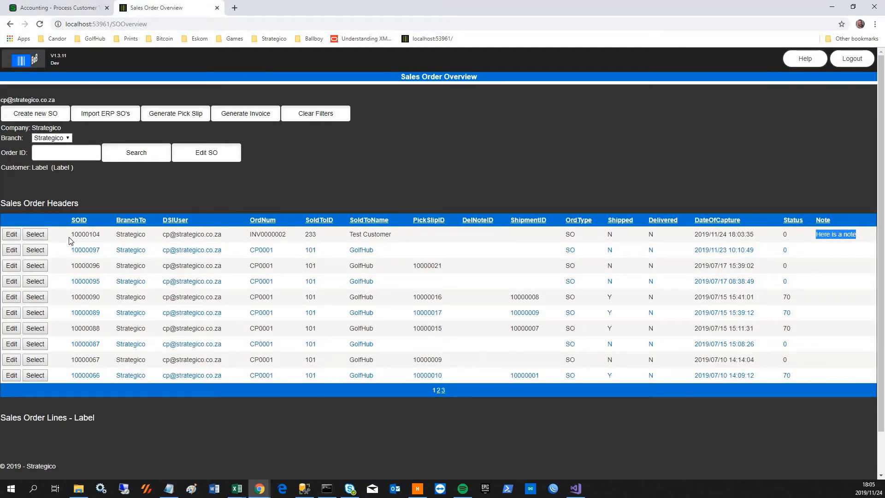
left_click(35, 234)
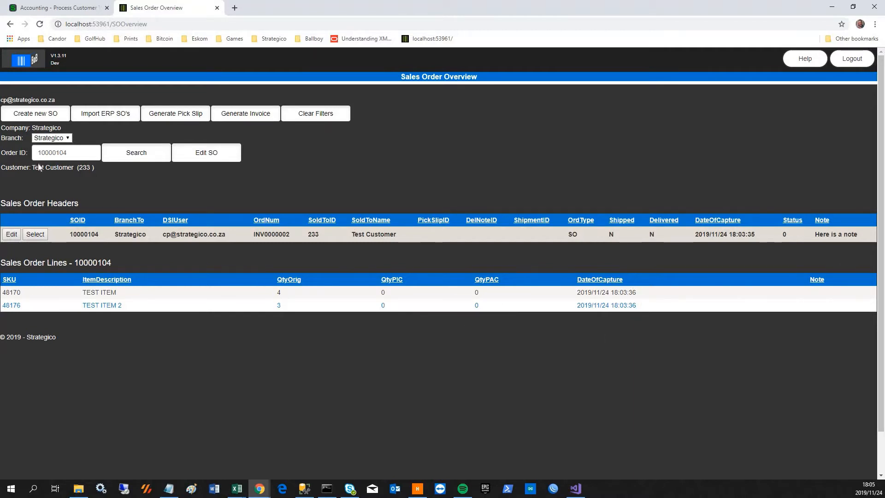
Step: Switch back to Sage and reopen the Customer Tax Invoices list
left_click(80, 9)
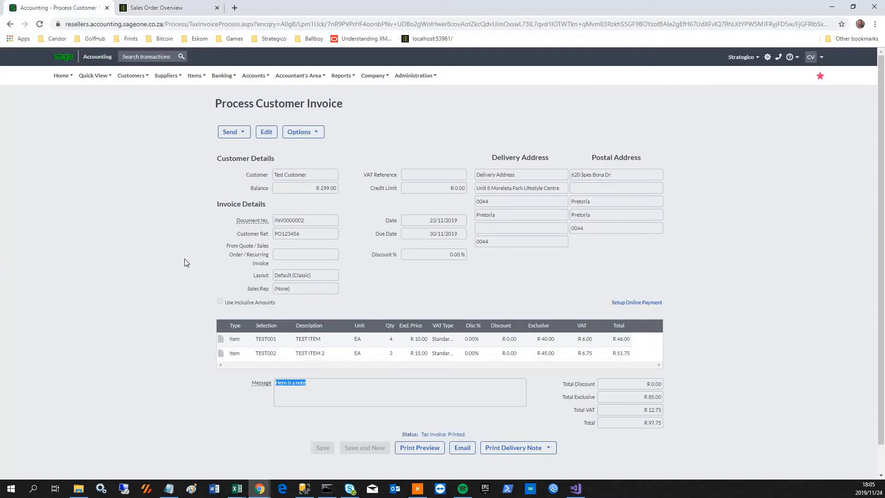
mouse_move(134, 76)
mouse_move(144, 121)
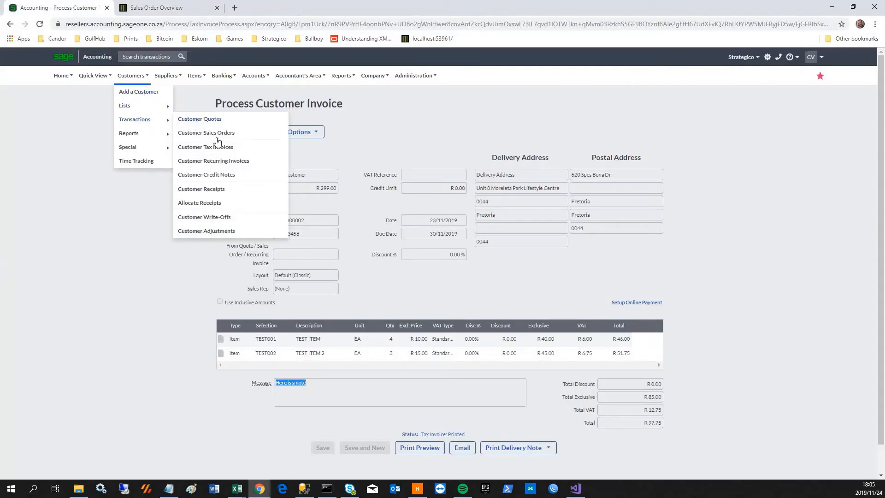
left_click(217, 147)
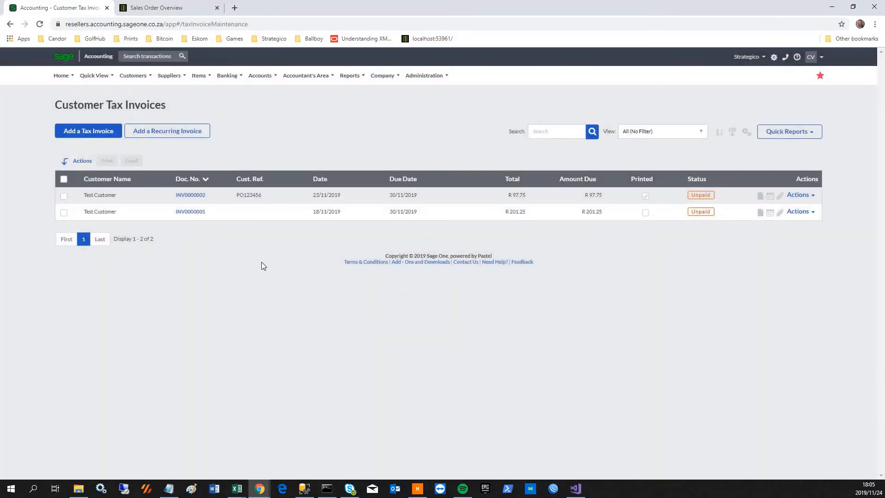
Step: Save the customer tax invoice dated 18/11/2019 as a PDF from its print preview, and return to the invoice
left_click(191, 213)
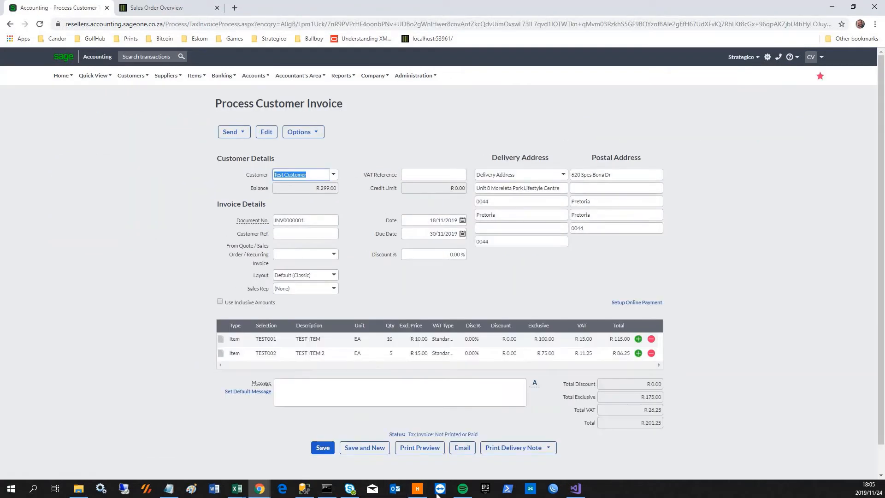
left_click(424, 449)
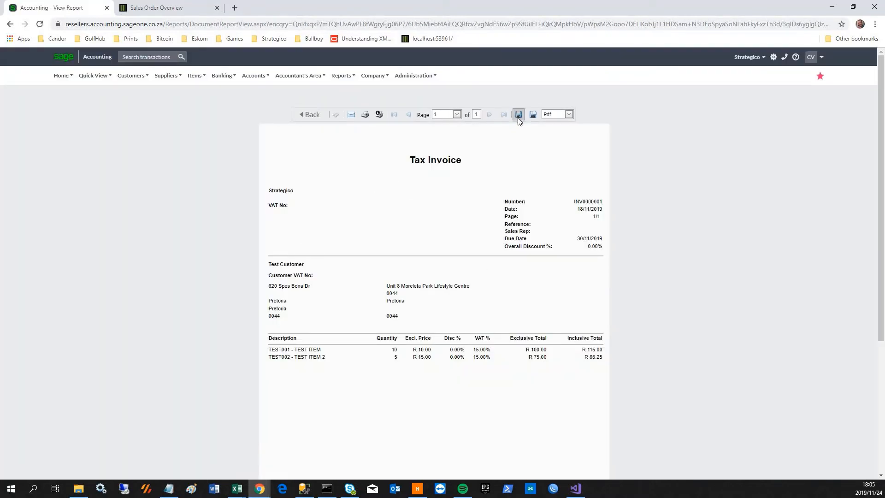
left_click(519, 115)
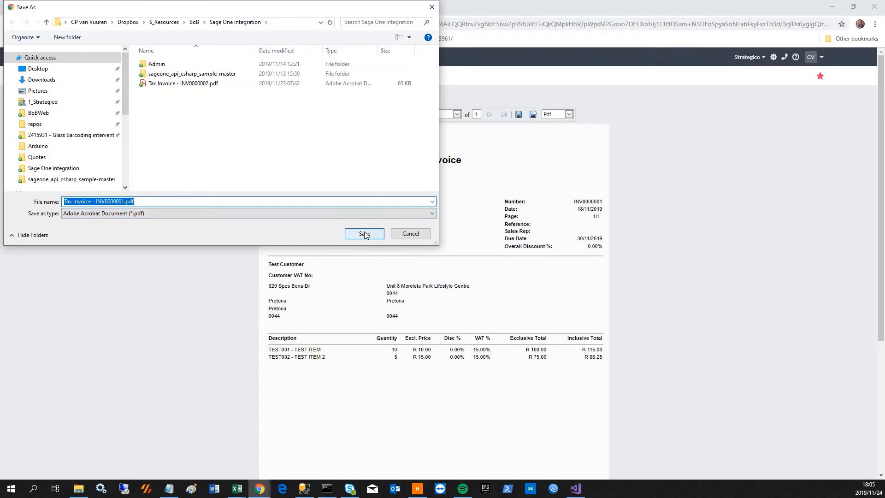
left_click(365, 234)
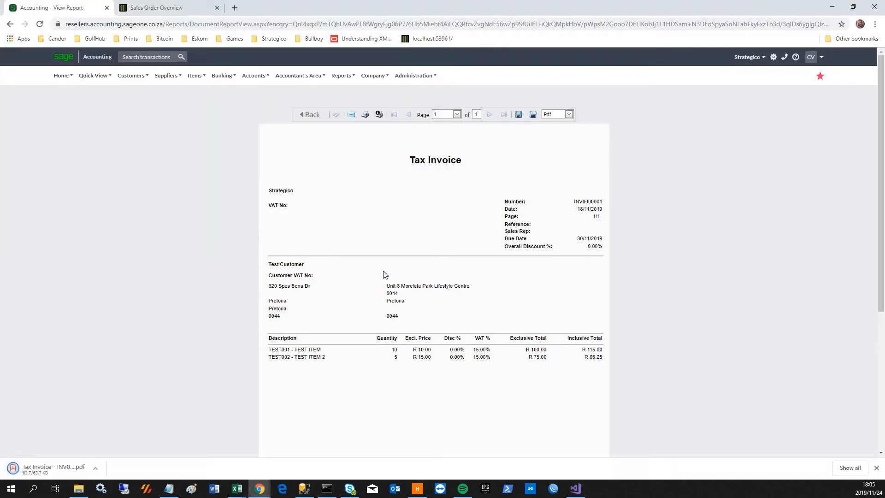
left_click(130, 79)
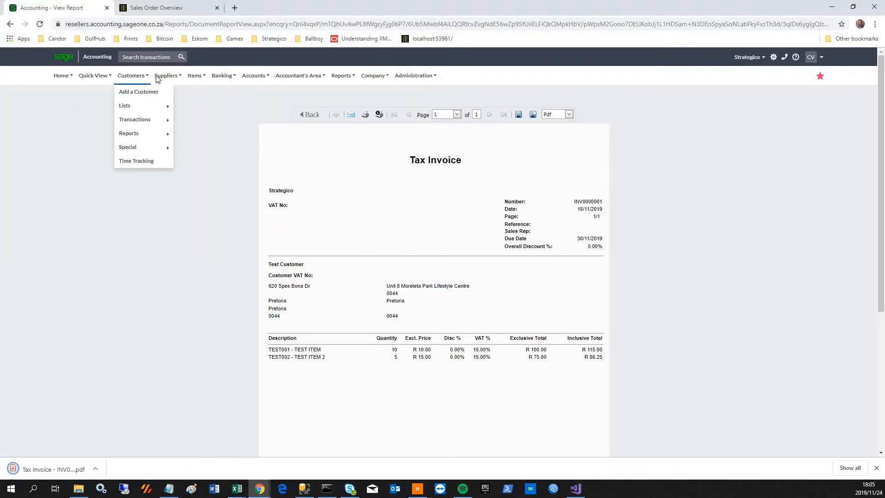
left_click(311, 115)
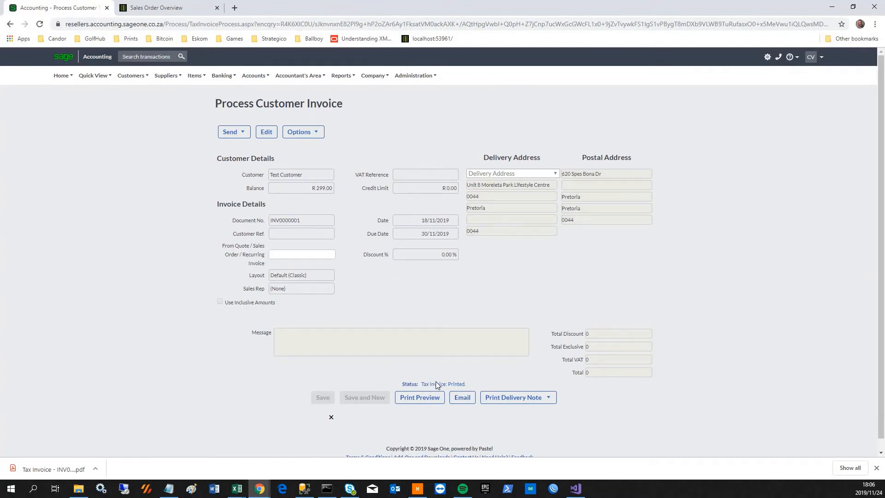
Step: Switch to BoB, import the open Sage One tax invoices as sales orders, and list the sales orders of the Strategico branch
left_click(182, 7)
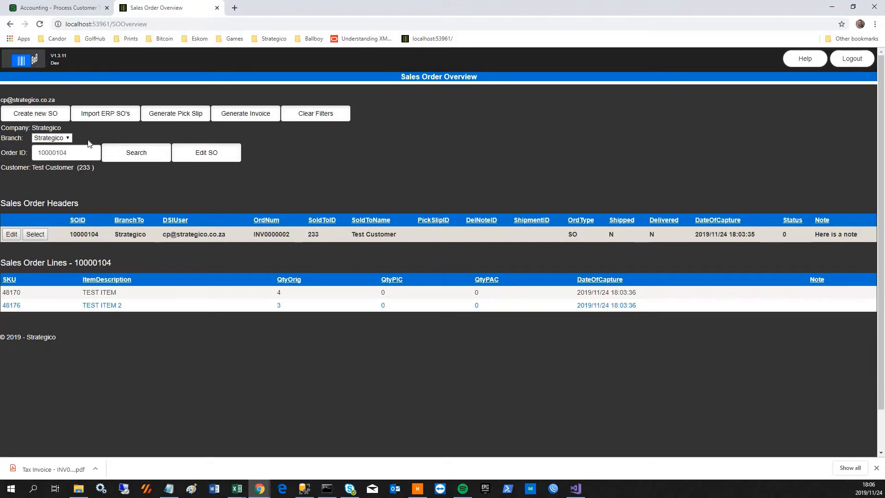
left_click(102, 117)
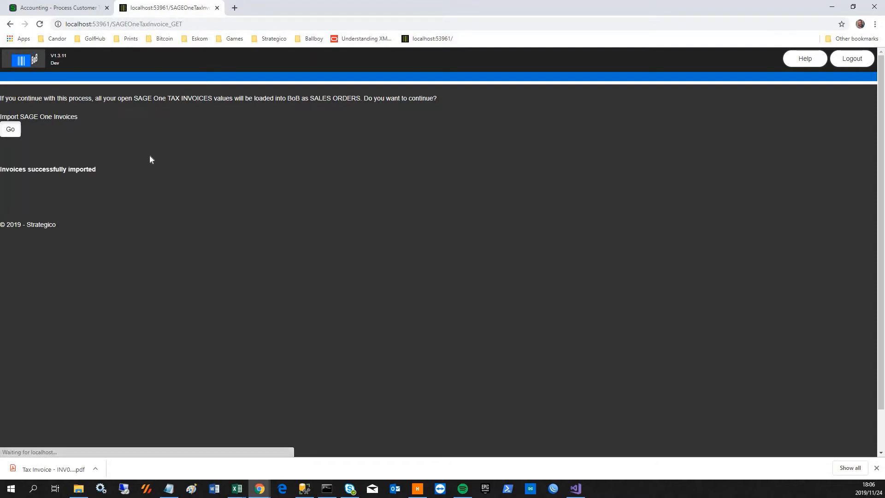
left_click(32, 61)
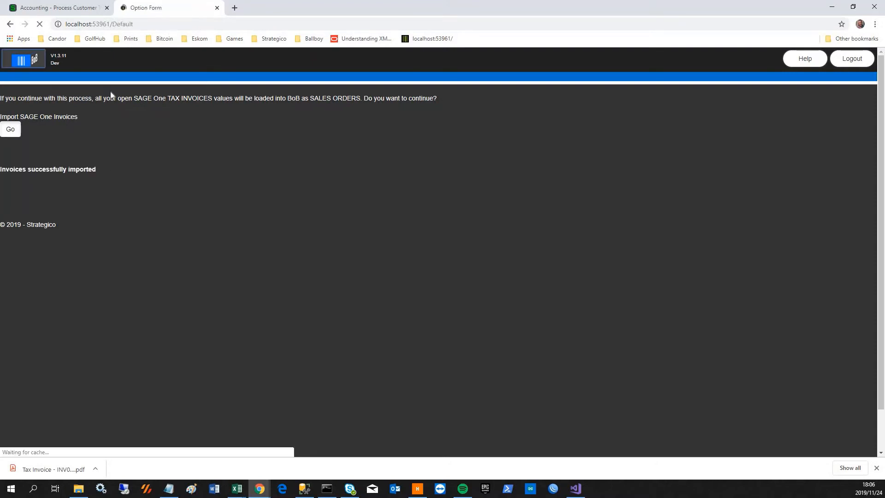
left_click(180, 223)
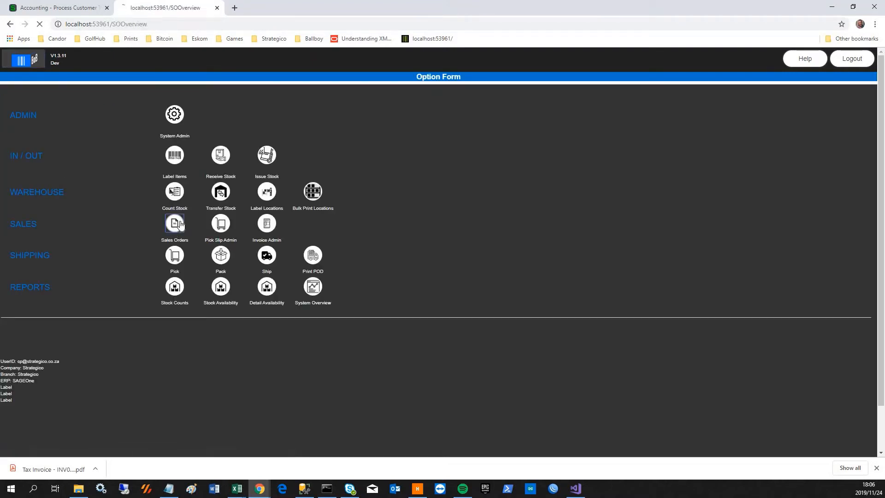
left_click(51, 138)
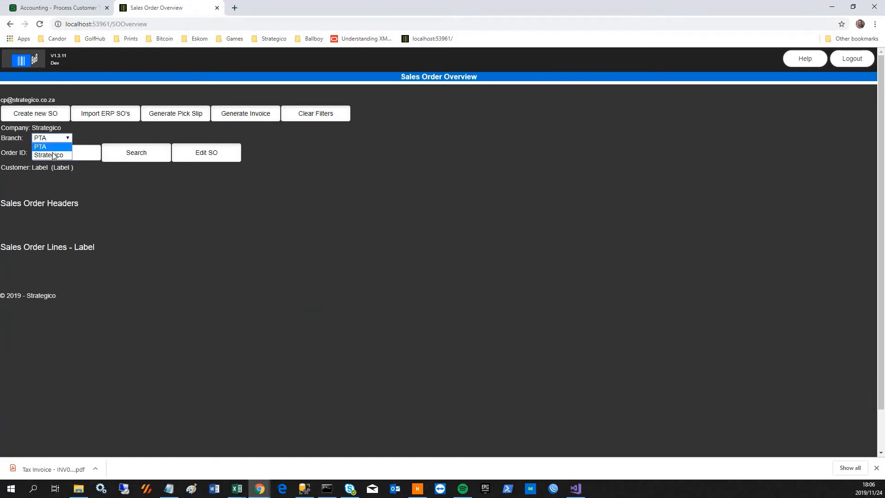
left_click(54, 154)
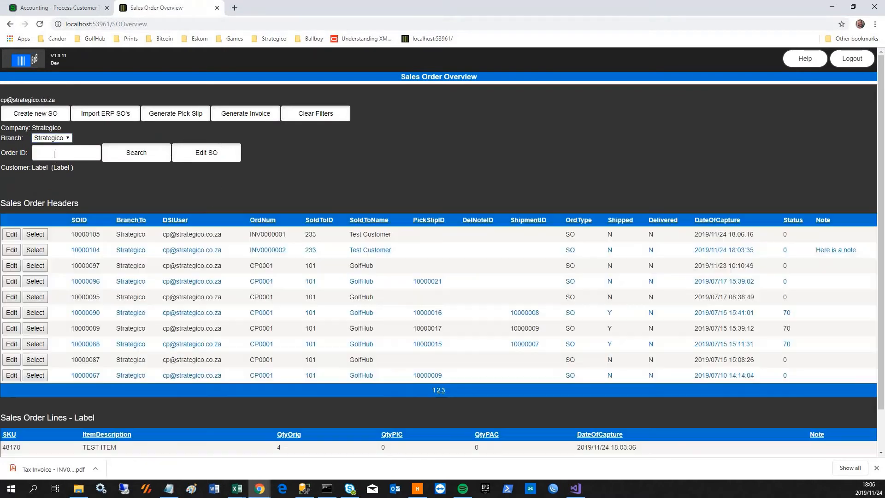
Step: Check the sales order ID and order number of the newly imported Test Customer order, and display its order lines
double_click(84, 234)
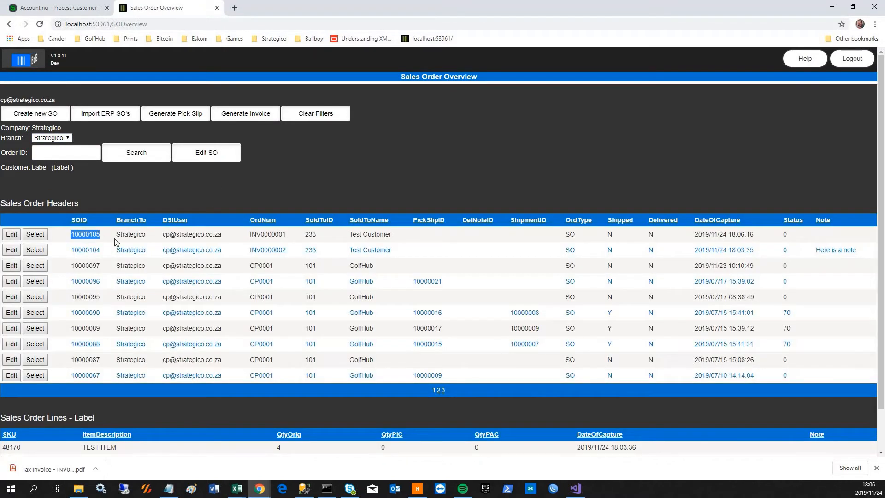
left_click(91, 247)
double_click(267, 234)
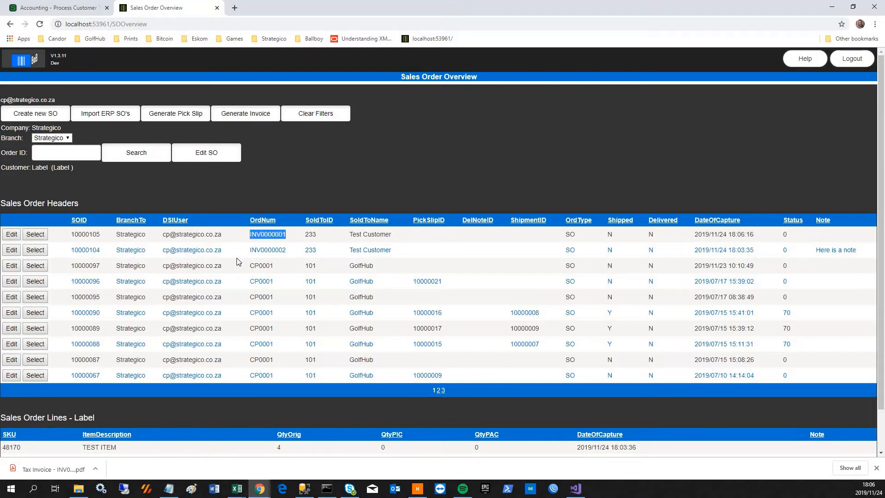
left_click(37, 236)
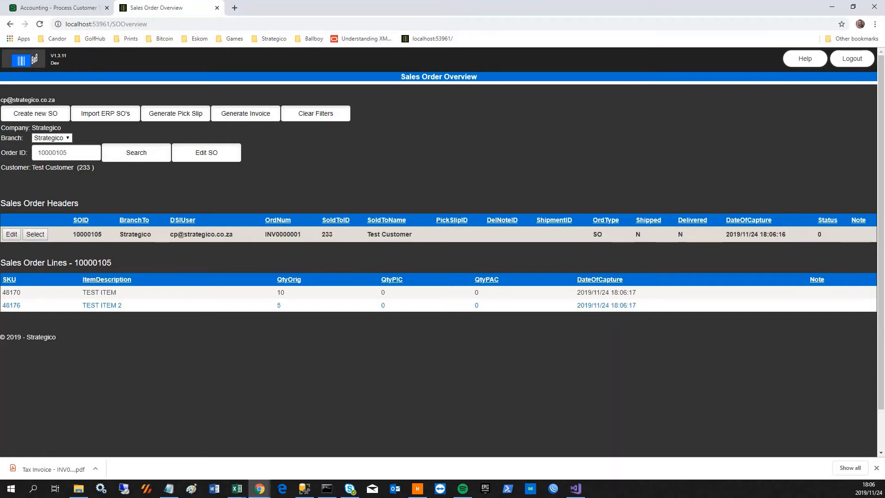
Step: Generate a pick slip for the newly imported sales order and copy the pick slip ID
left_click(37, 234)
left_click(184, 116)
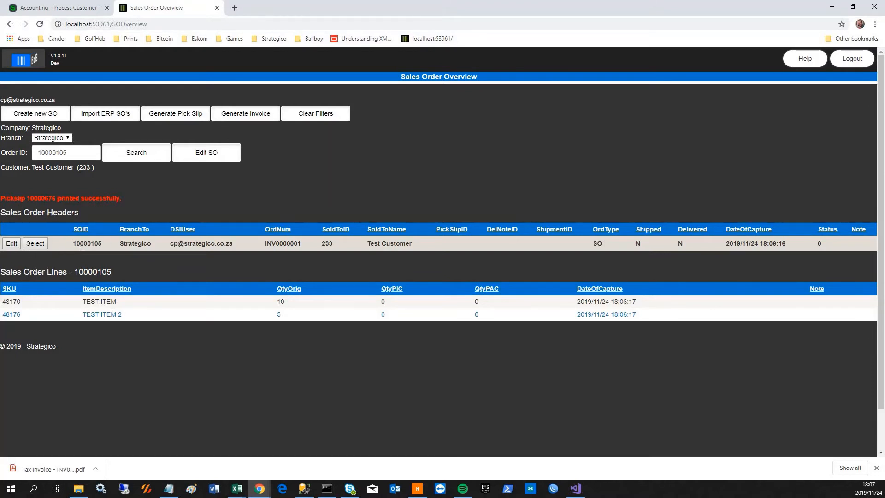
double_click(42, 198)
key("ctrl+c")
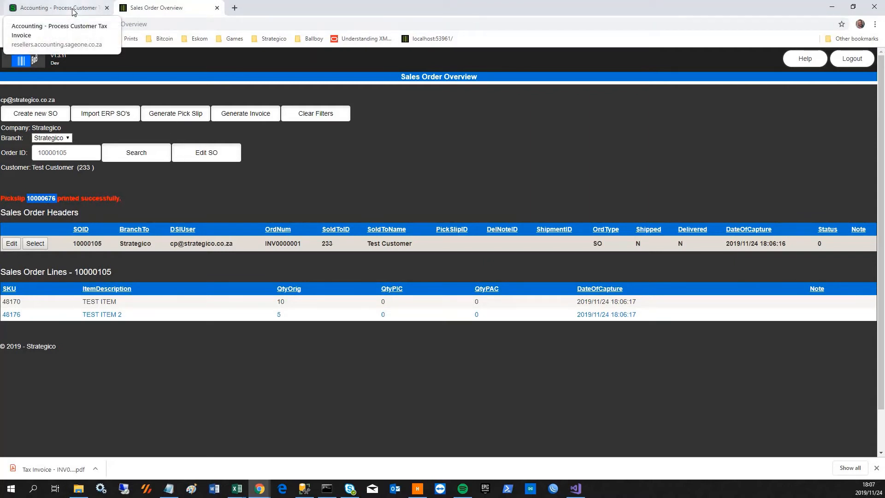
Step: Start picking stock in BoB and submit the copied pick slip ID
left_click(28, 63)
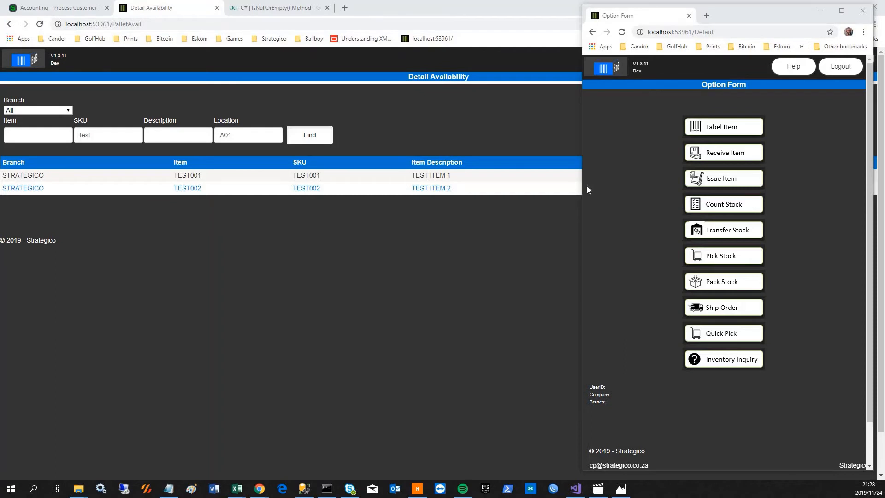
left_click(716, 260)
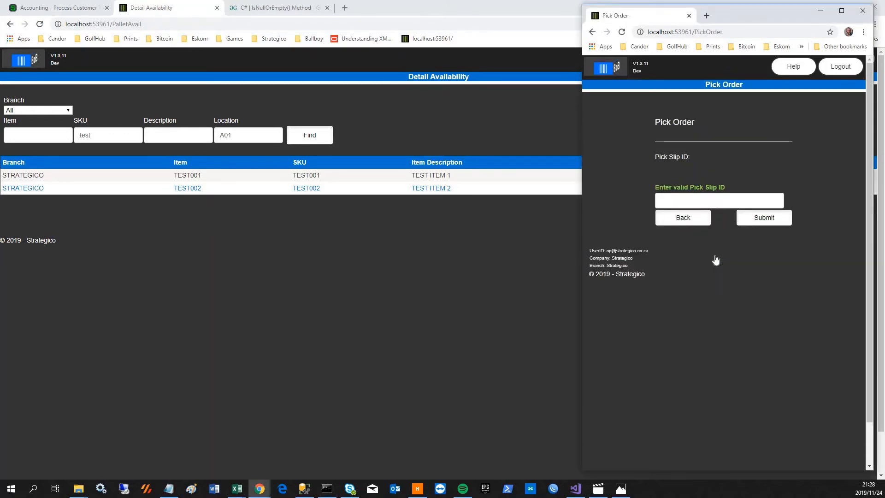
left_click(709, 201)
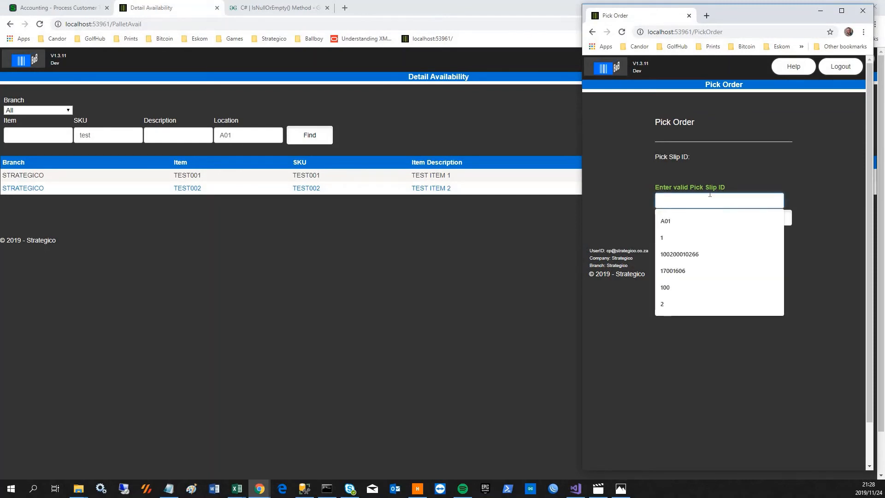
key("ctrl+v")
left_click(701, 317)
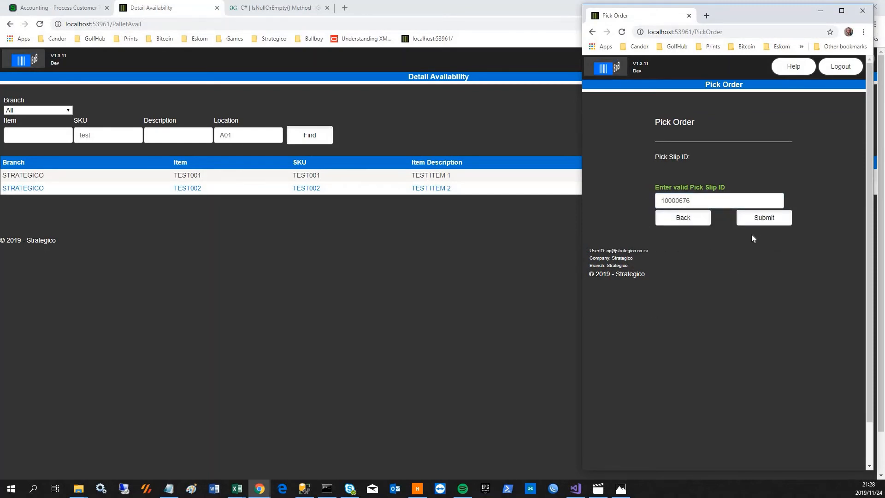
left_click(759, 219)
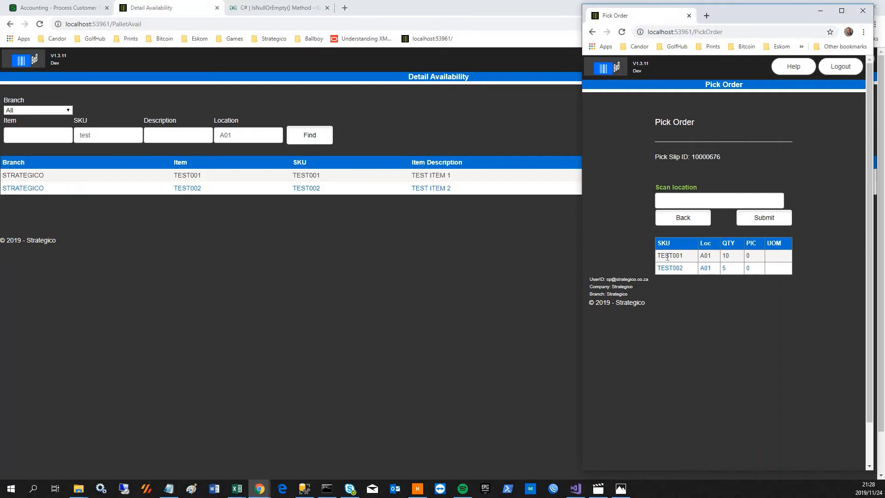
Step: Check the SKU, location and quantity of the TEST001 and TEST002 lines on the pick slip
double_click(668, 255)
double_click(705, 256)
double_click(726, 256)
double_click(662, 269)
double_click(706, 269)
left_click(738, 275)
Step: Submit A01 as the picking location and TEST001 as the item for the first pick line
left_click(681, 200)
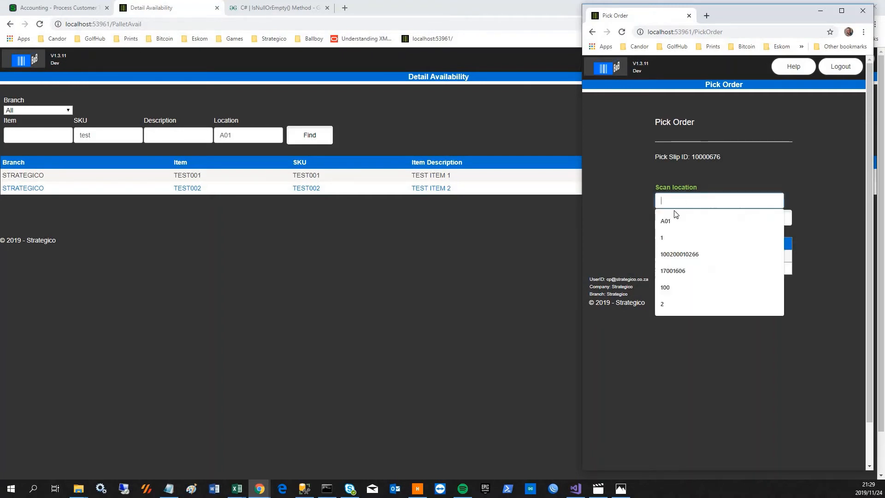
left_click(672, 221)
left_click(764, 219)
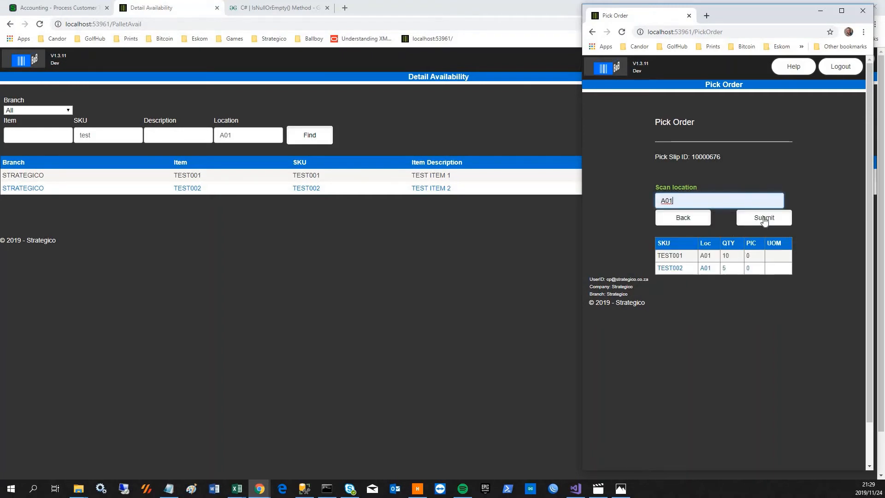
double_click(667, 257)
key("ctrl+c")
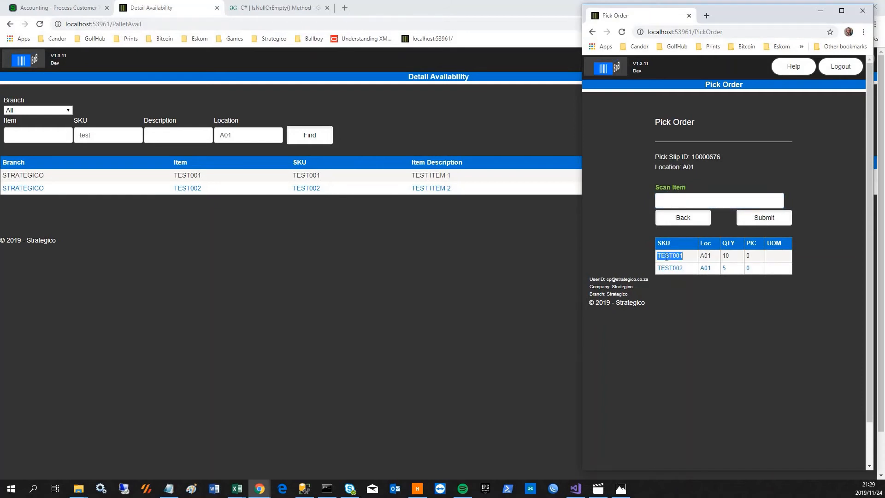
left_click(691, 200)
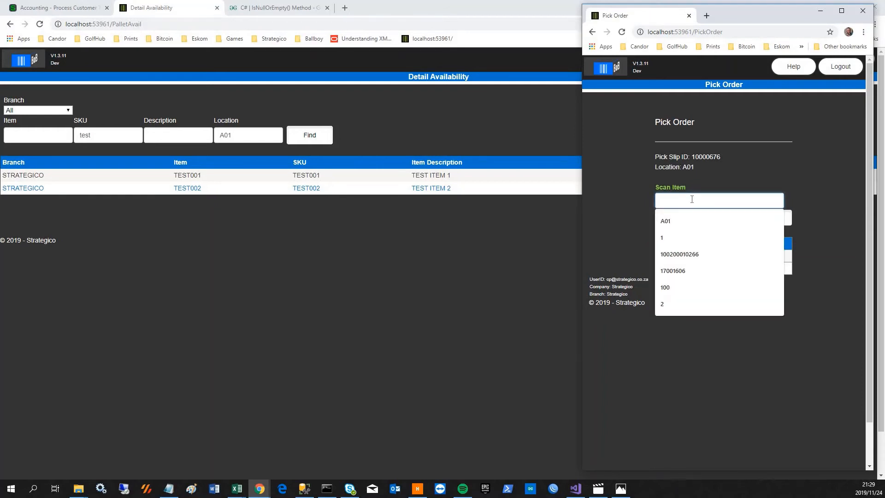
key("ctrl+v")
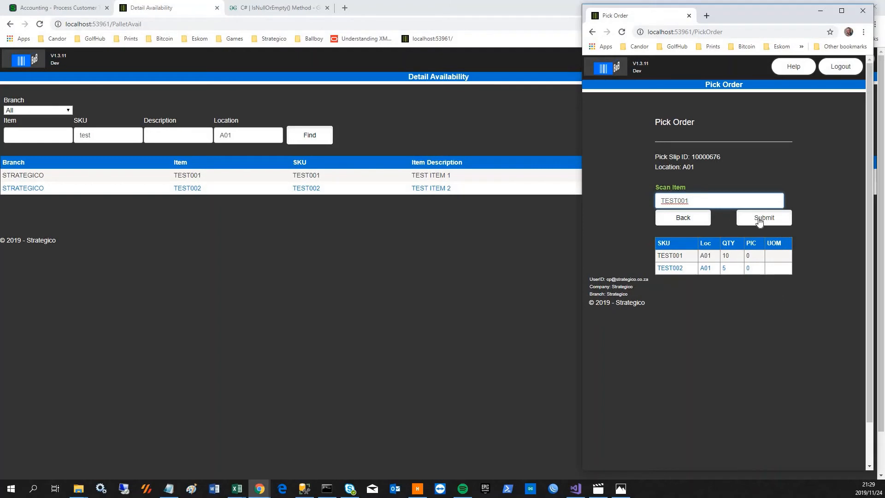
left_click(763, 219)
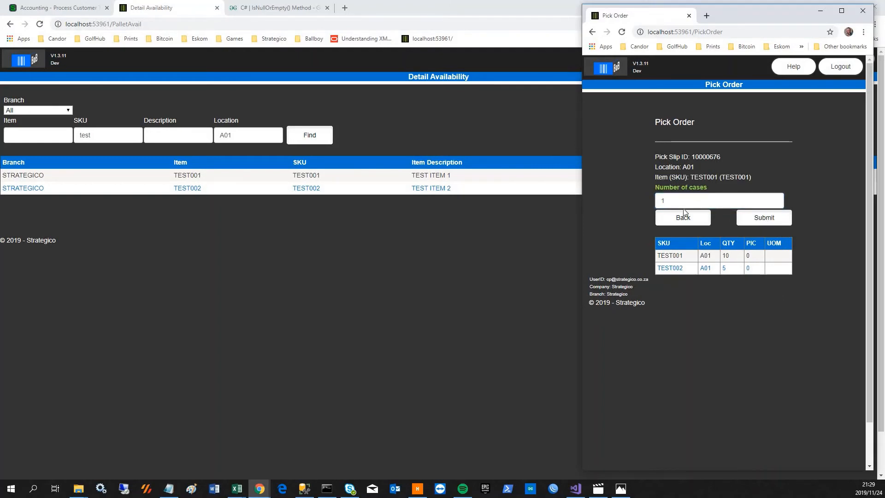
Step: Set the number of cases for TEST001 to 10, submit the quantity, and check the line's picking status
left_click(692, 198)
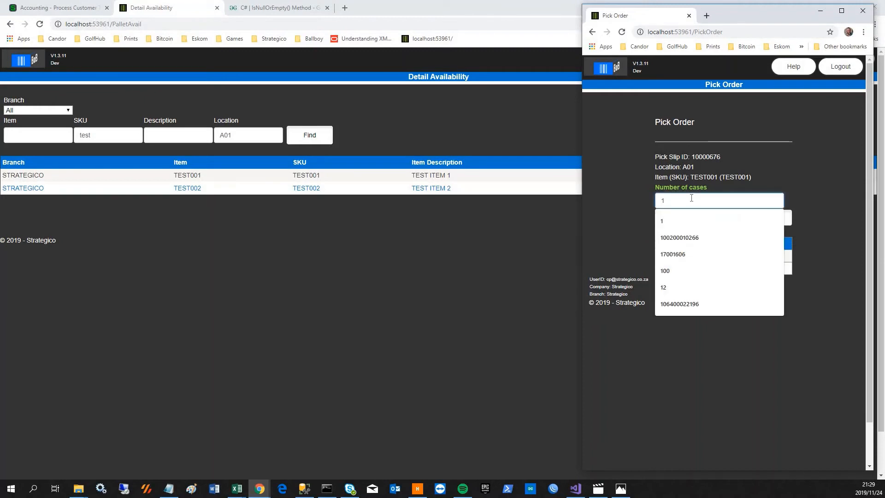
type("0")
left_click(831, 184)
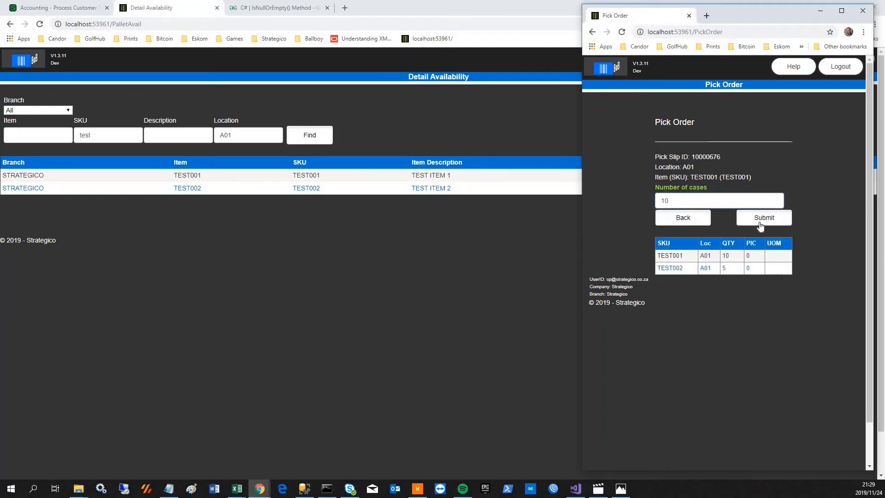
left_click(791, 211)
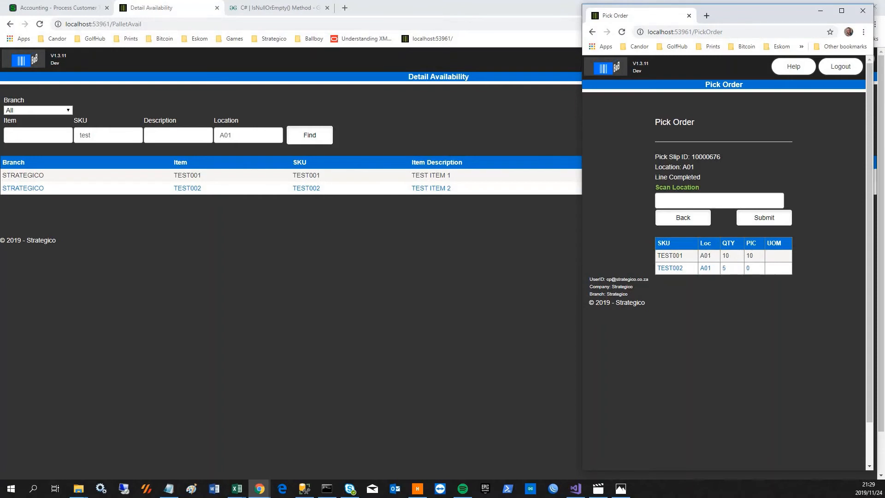
left_click_drag(716, 184, 710, 175)
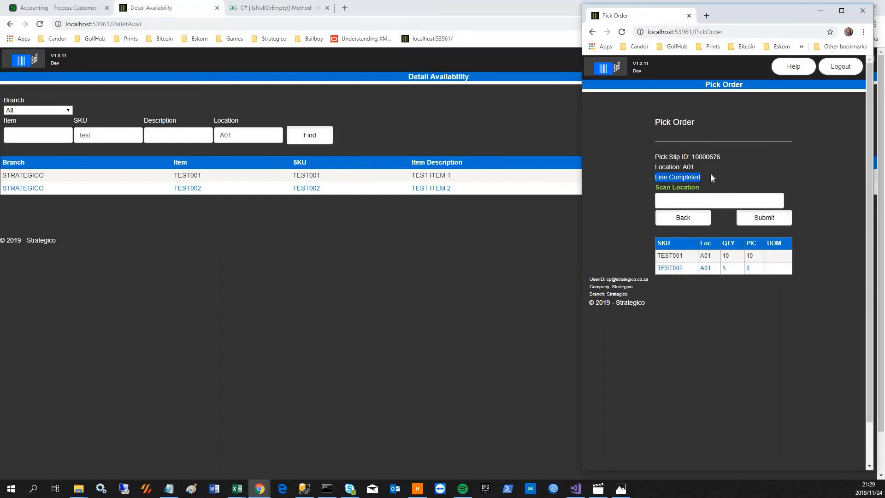
Step: Submit A01 as the picking location and TEST002 as the item for the second pick line
left_click(698, 202)
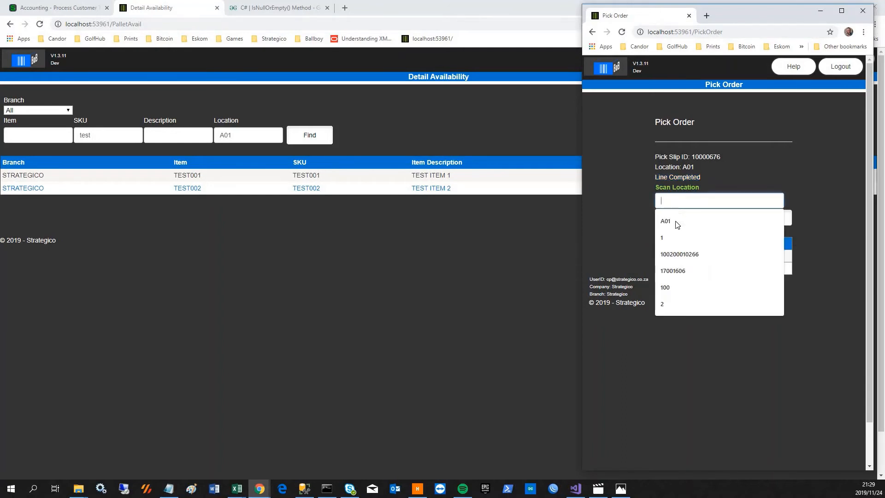
left_click(716, 214)
left_click(764, 217)
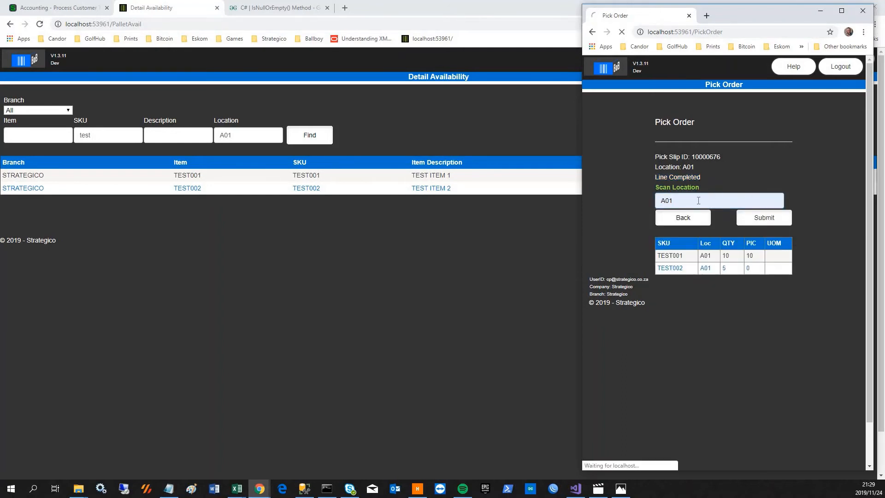
double_click(670, 268)
key("ctrl+c")
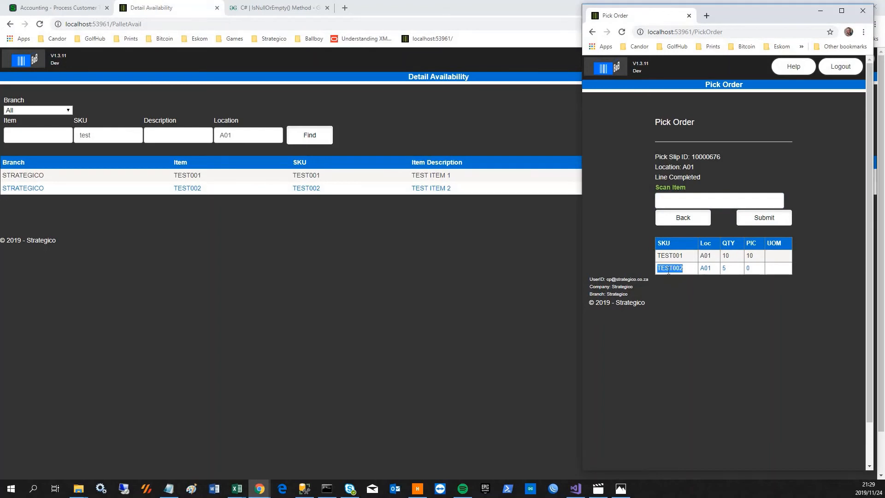
left_click(676, 200)
key("ctrl+v")
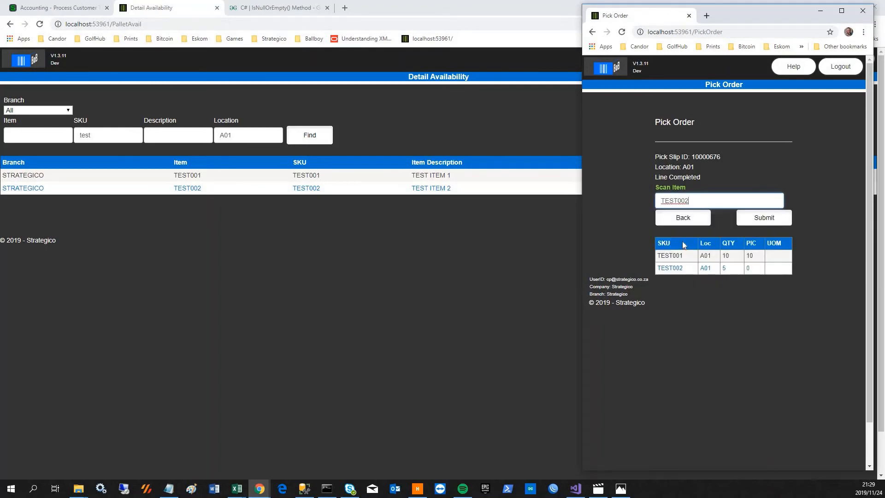
left_click(765, 217)
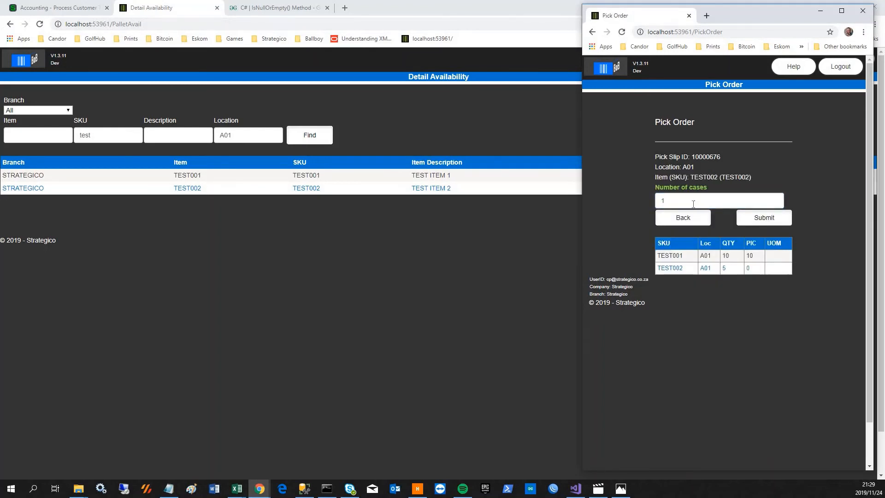
Step: Set the number of cases for TEST002 to 3, submit the quantity, and check the line's ordered and picked amounts
left_click(684, 201)
key("BackSpace")
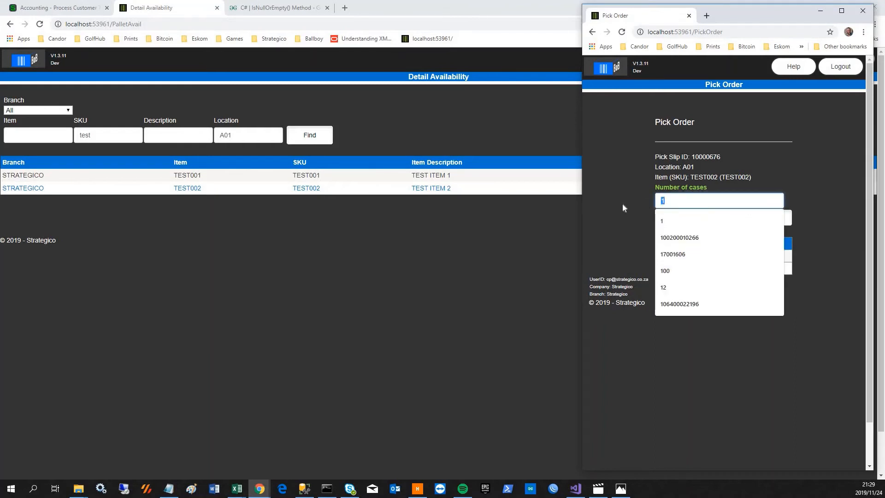
type("3")
key("Escape")
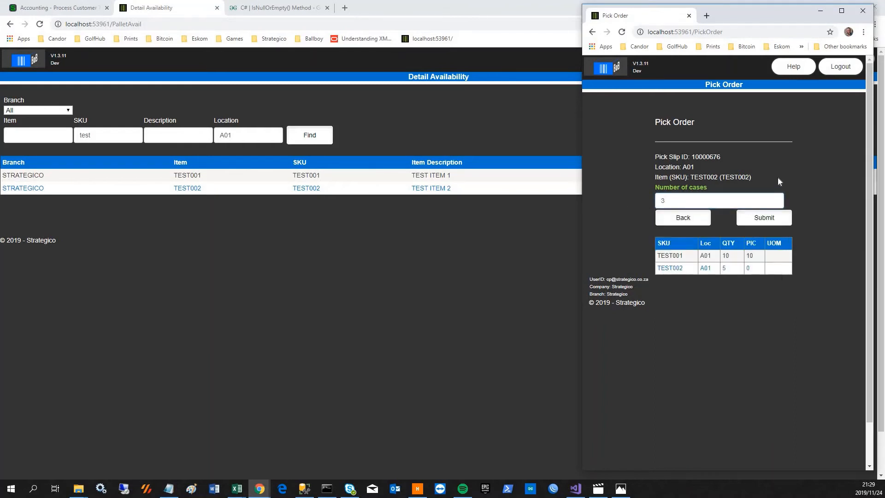
left_click(767, 218)
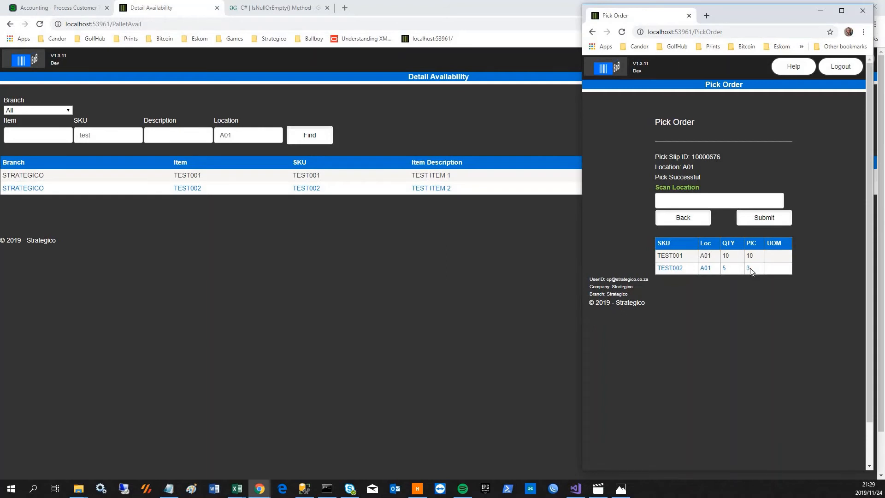
double_click(732, 271)
Step: Try to pick another 3 cases of TEST002 from location A01
left_click(715, 201)
left_click(666, 220)
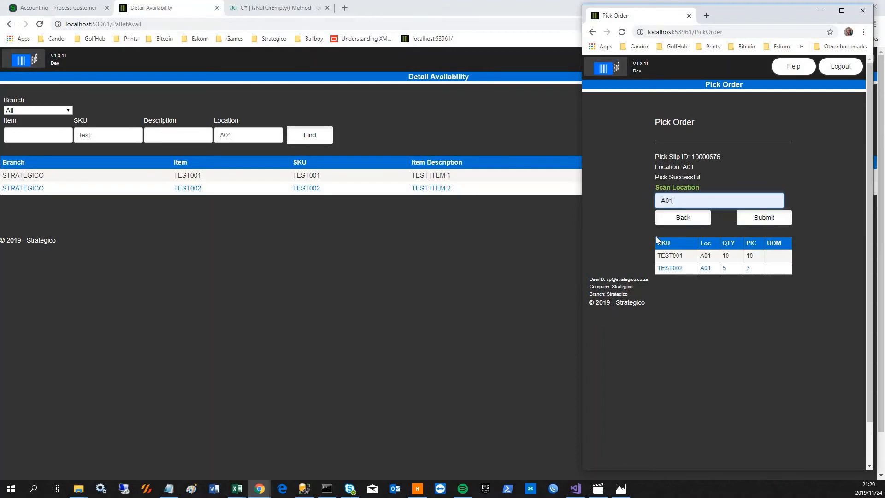
left_click(759, 223)
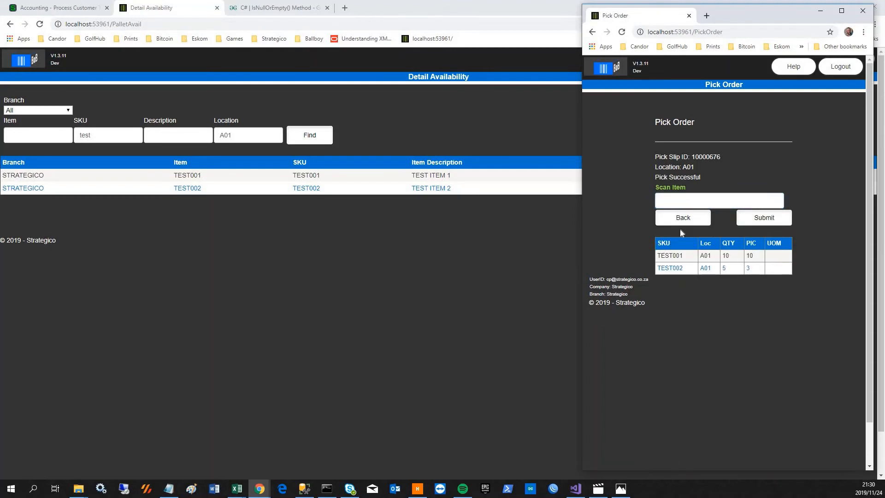
left_click(685, 201)
type("TEST002")
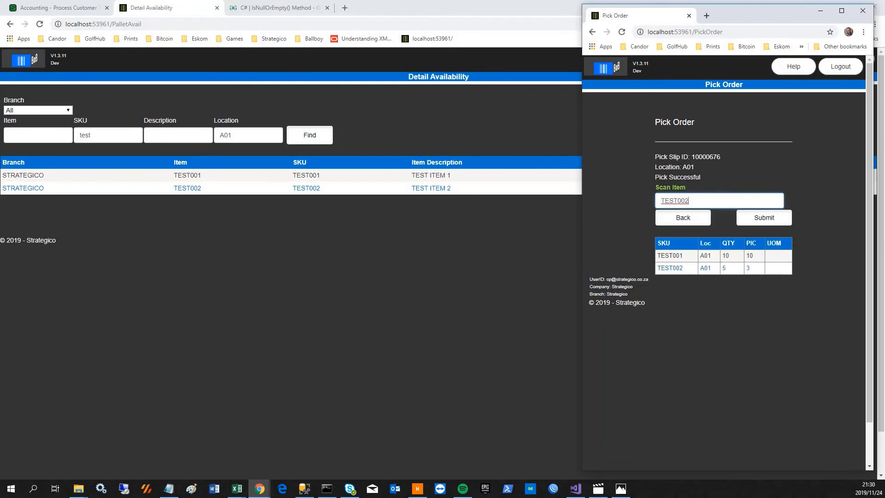
left_click(771, 221)
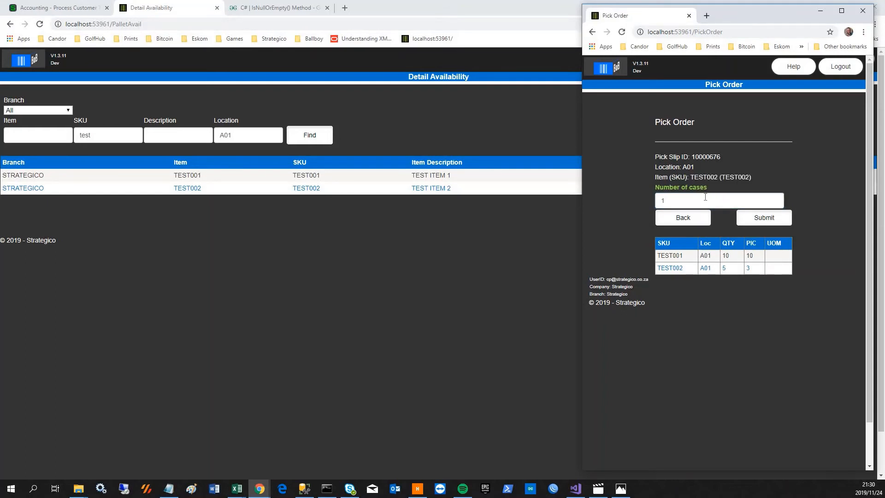
left_click(696, 198)
type("3")
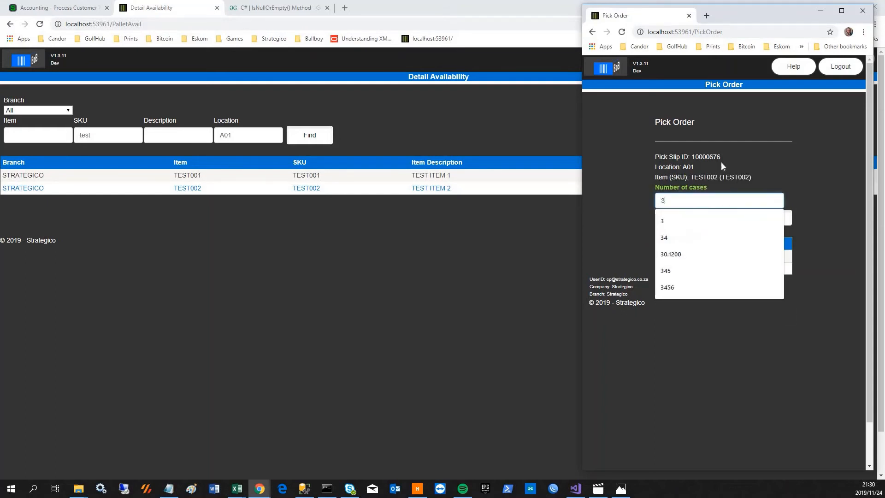
left_click(764, 220)
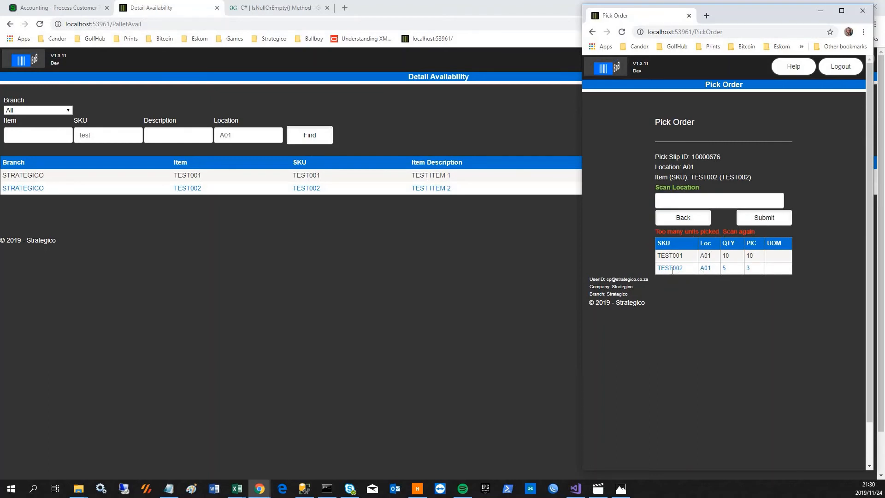
Step: Submit location A01 and item TEST002 again for the line's outstanding quantity
left_click(677, 202)
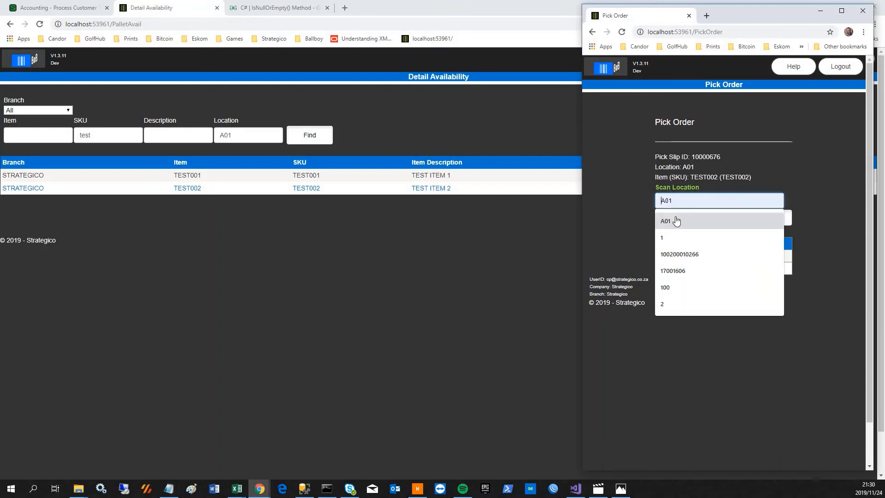
left_click(676, 222)
left_click(759, 223)
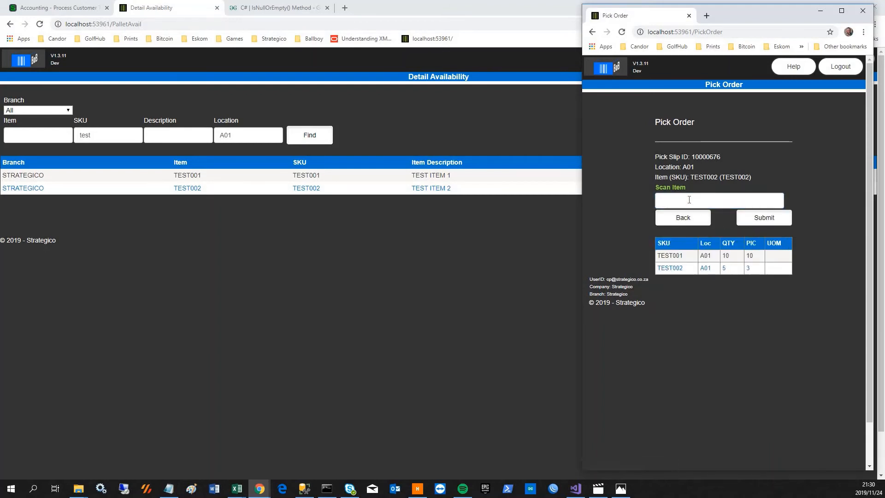
left_click(689, 200)
type("t")
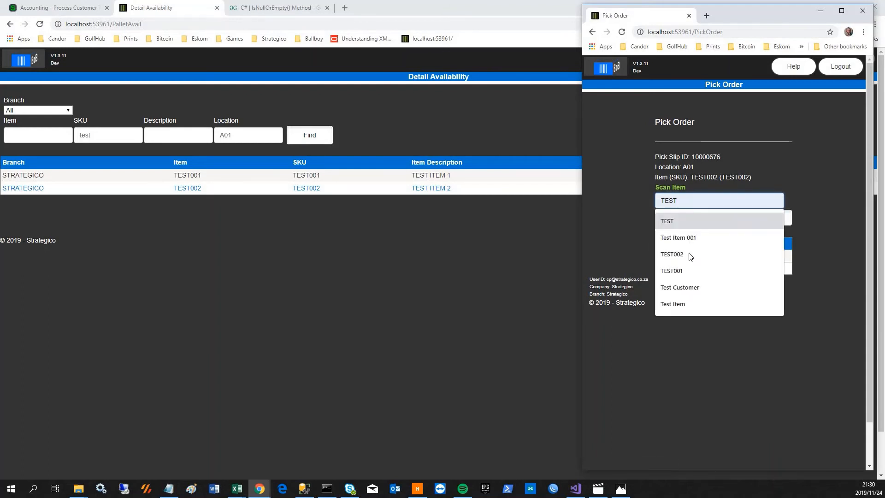
left_click(700, 249)
left_click(756, 220)
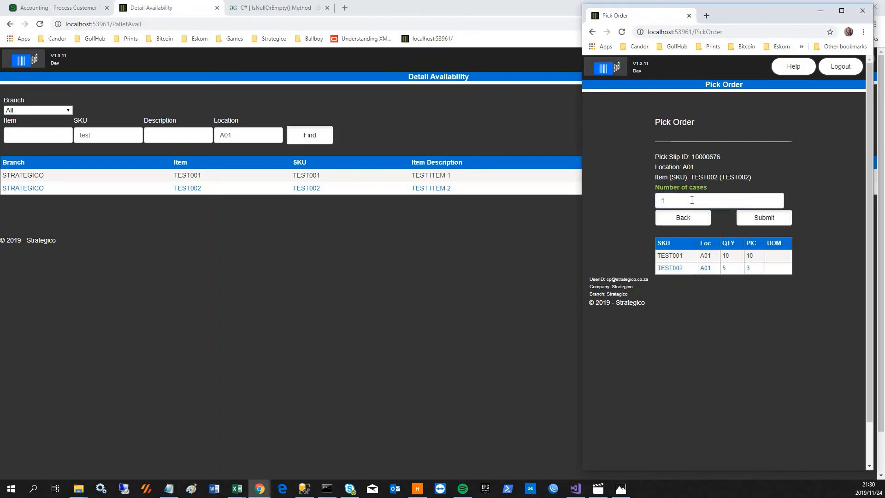
Step: Submit 2 cases for TEST002 and complete the picked order
left_click_drag(676, 201, 623, 203)
type("2")
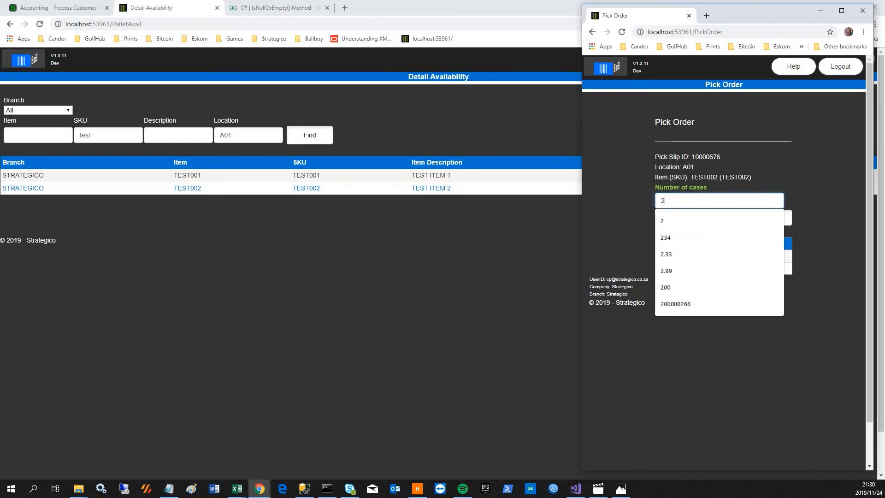
left_click(765, 221)
left_click(773, 221)
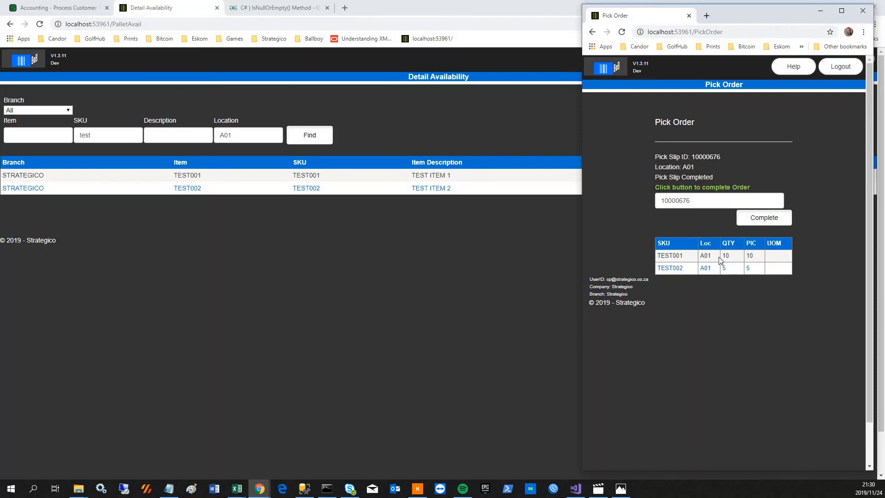
left_click(768, 221)
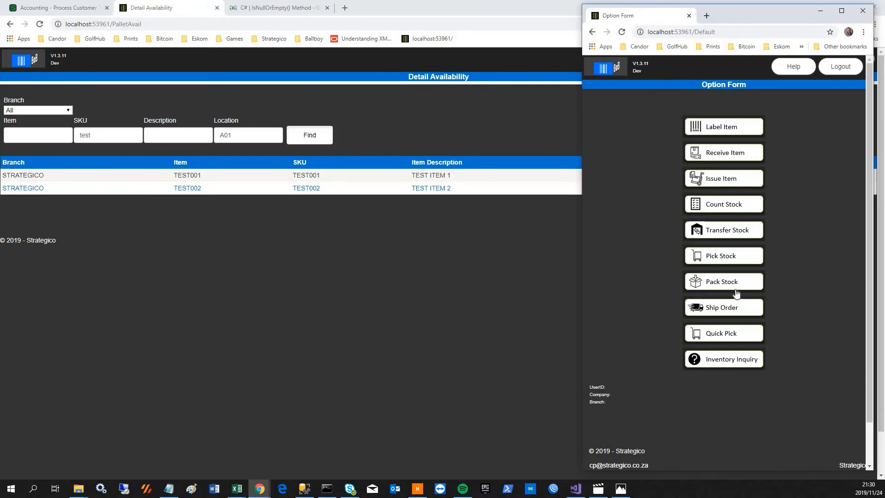
Step: Start packing stock and submit the pick slip ID of the completed pick
left_click(723, 282)
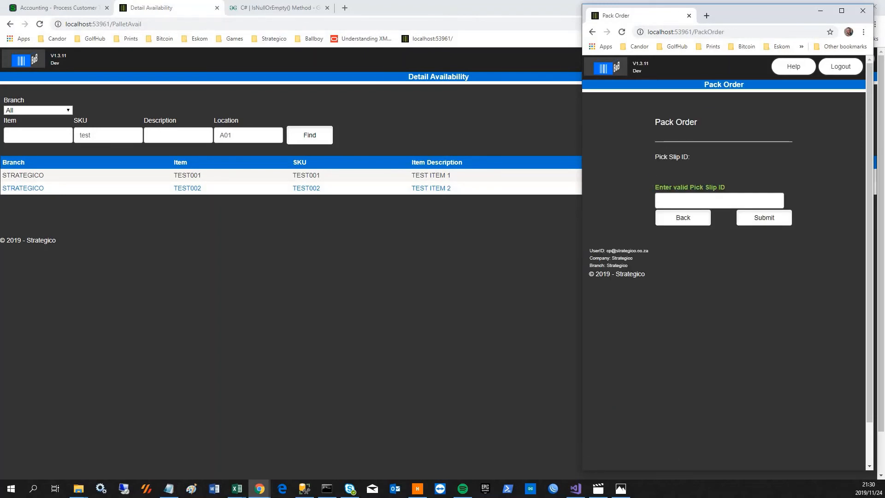
key("alt+Tab")
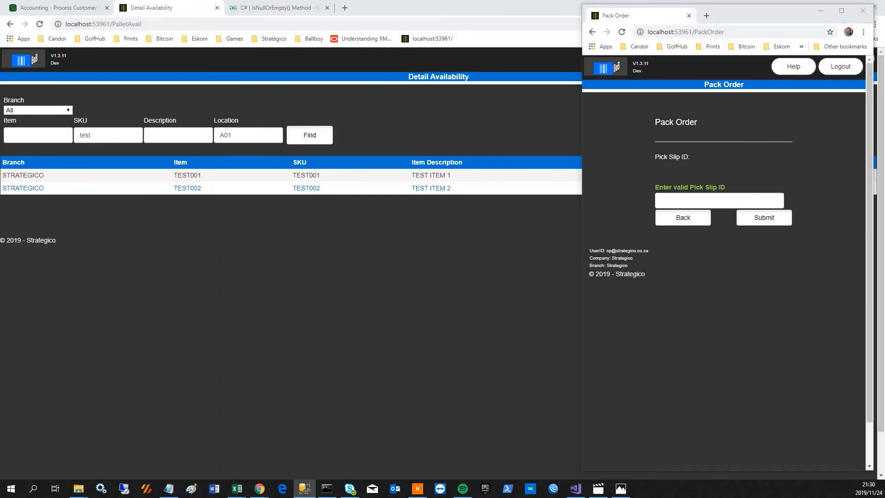
left_click(730, 204)
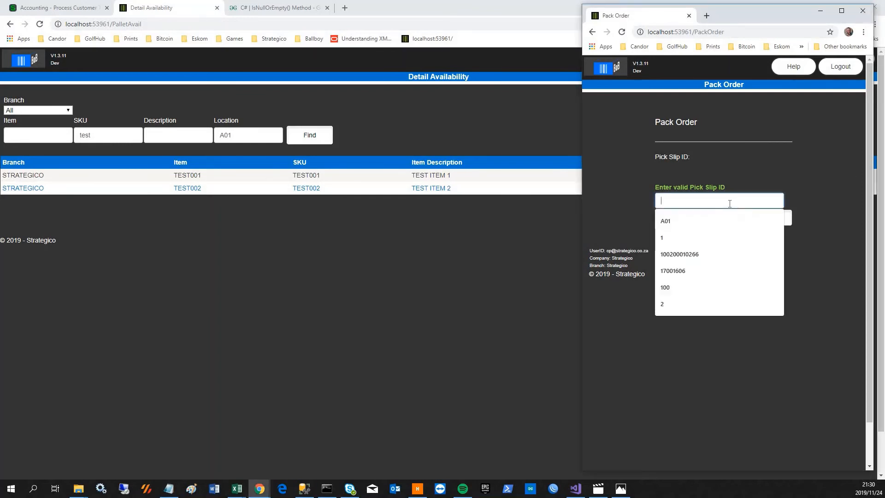
type("10000676")
left_click(788, 217)
left_click(775, 221)
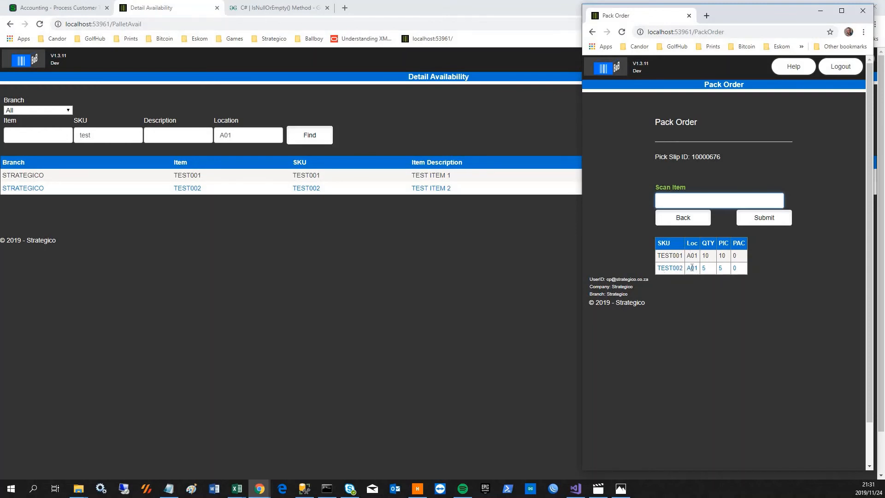
Step: Check the picked quantity of TEST001 and submit TEST001 as the first item to pack
double_click(723, 256)
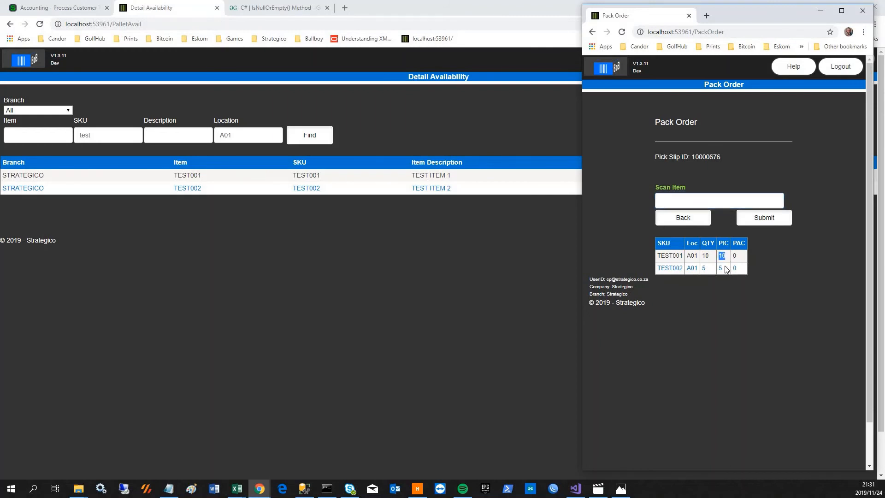
left_click(667, 256)
double_click(668, 255)
key("ctrl+c")
left_click(688, 198)
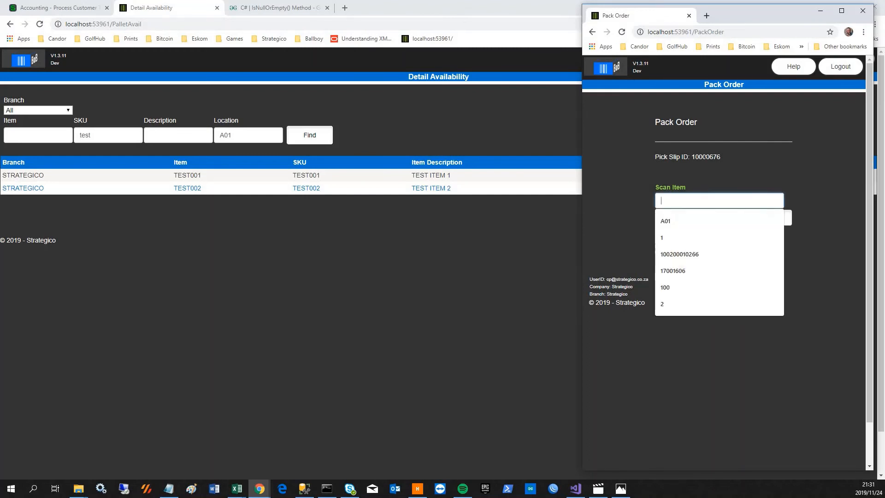
key("ctrl+v")
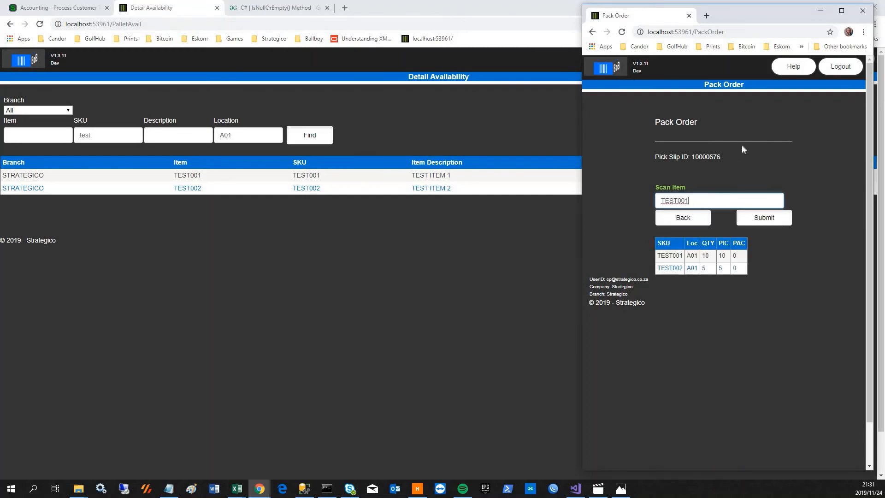
left_click(768, 221)
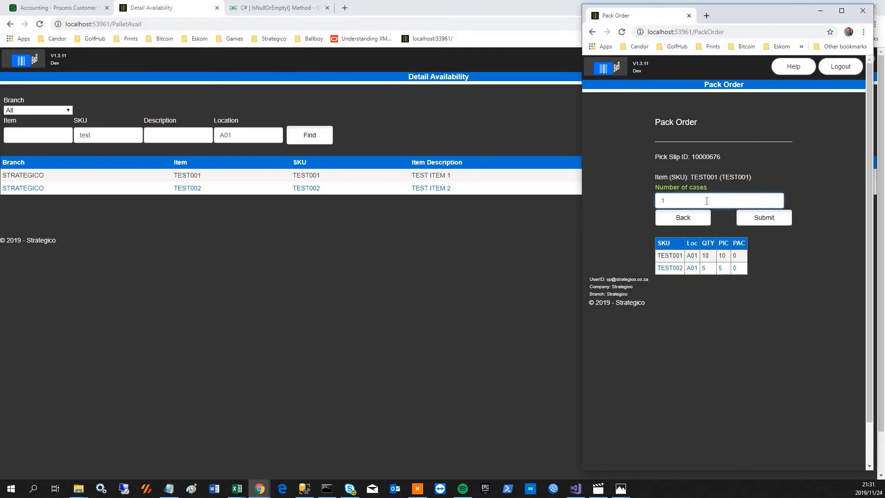
Step: Set the number of cases packed for TEST001 to 10 and submit the quantity
double_click(662, 200)
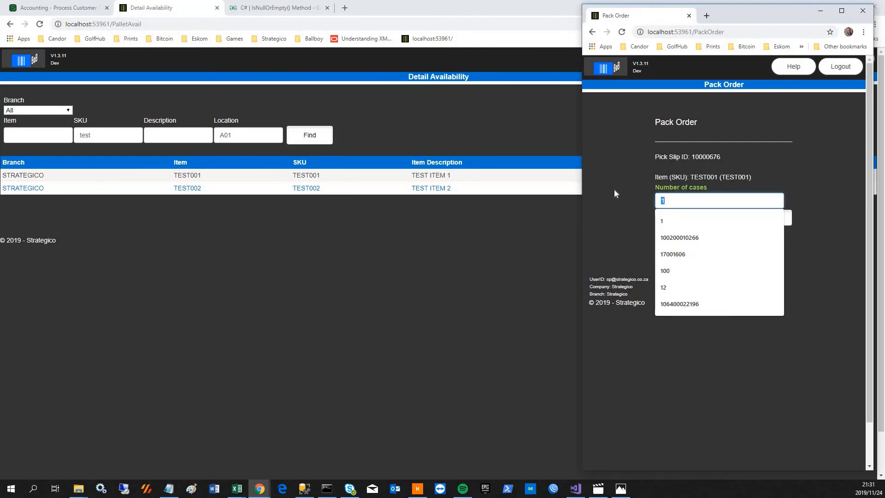
type("10")
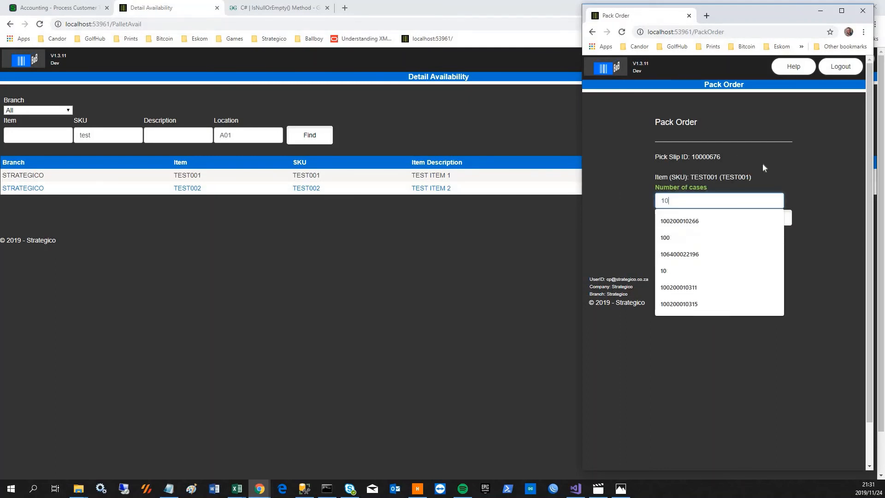
left_click(763, 218)
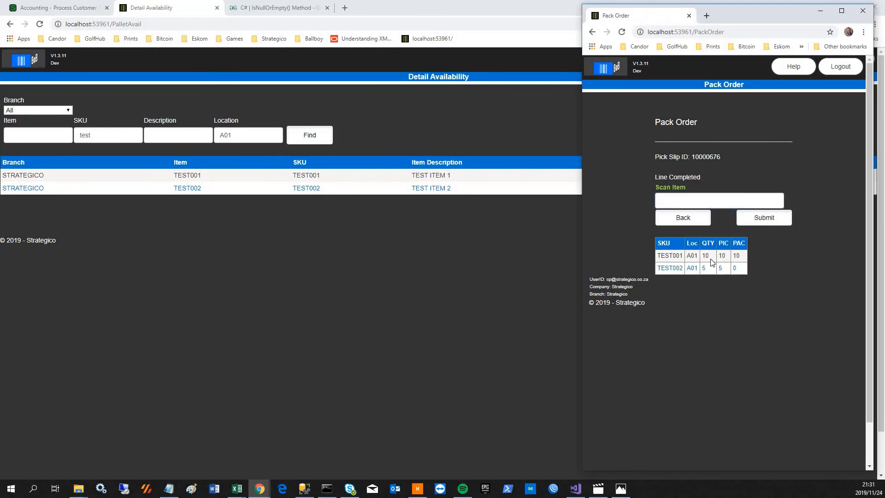
Step: Copy the TEST002 SKU from the pick slip lines and submit it as the next item to pack
double_click(669, 268)
key("ctrl+c")
left_click(691, 201)
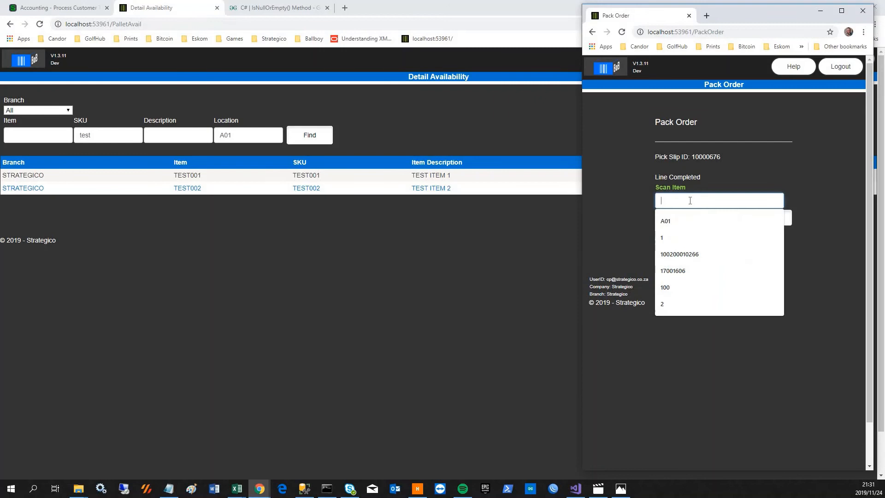
key("ctrl+v")
left_click(771, 221)
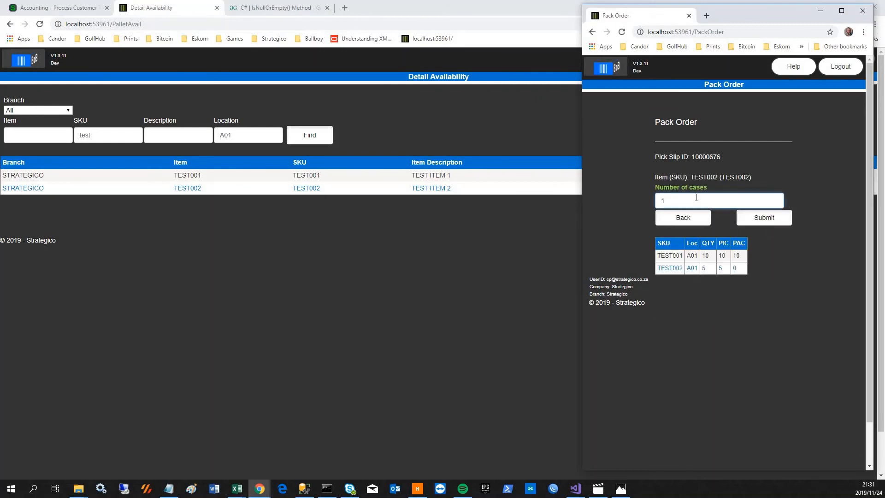
Step: Set the number of cases packed for TEST002 to 5 and submit the quantity
left_click_drag(667, 202, 617, 201)
type("5")
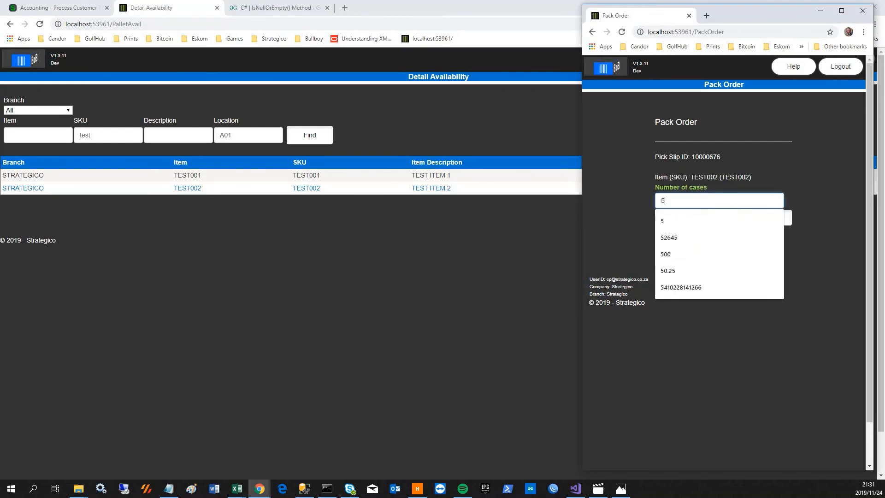
left_click(771, 245)
left_click(767, 221)
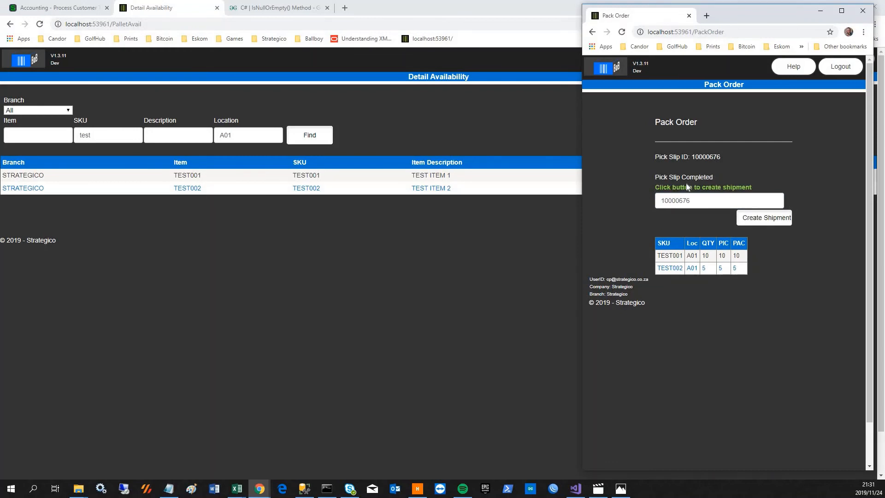
Step: Create the shipment for the packed pick slip, copy its shipment ID and complete the order
left_click(764, 221)
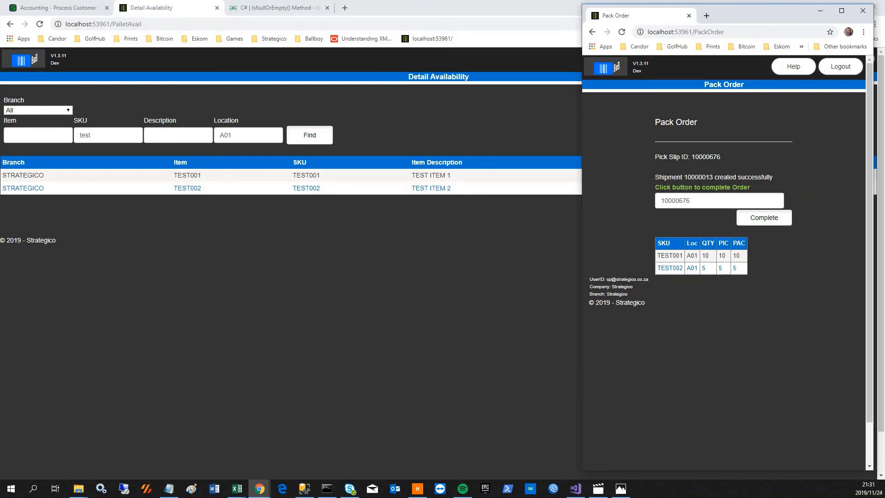
double_click(698, 178)
key("ctrl+c")
left_click(767, 220)
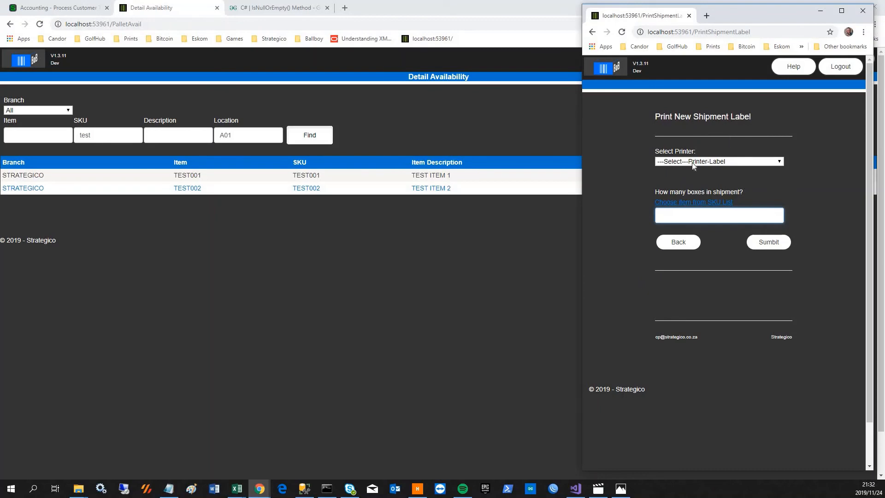
Step: Submit a new shipment label print on the Strat CP Ship printer for 1 box
left_click(701, 164)
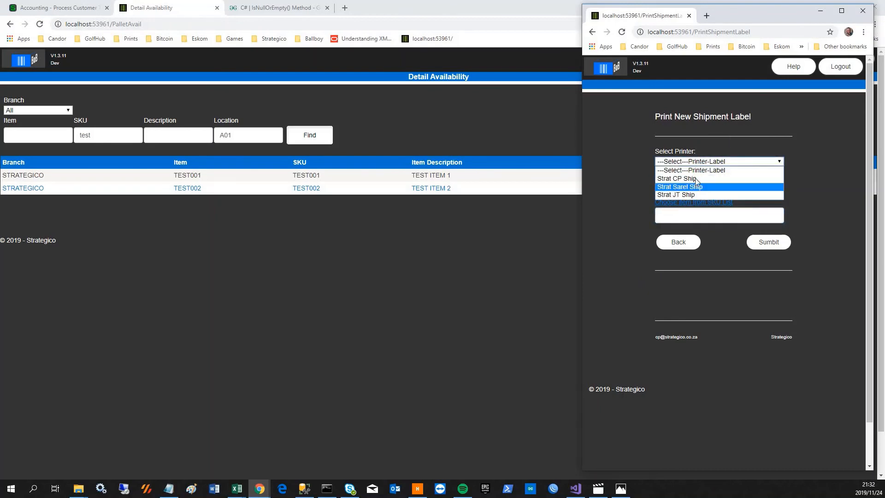
left_click(692, 179)
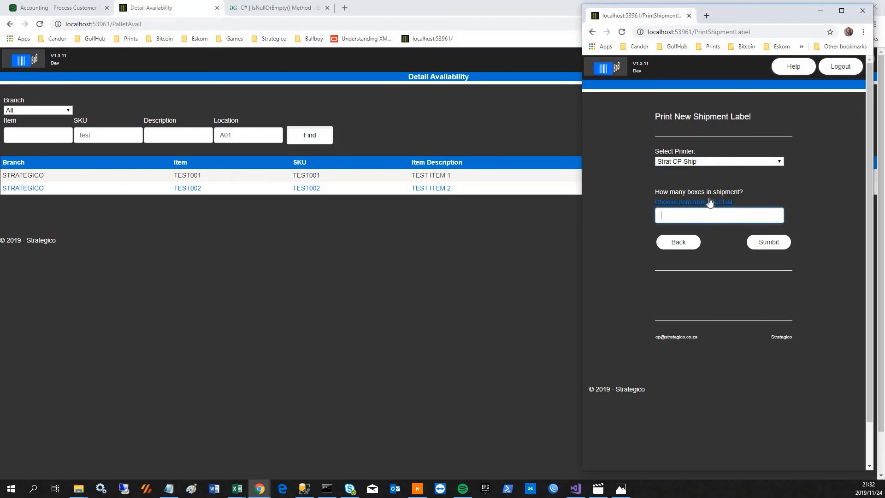
left_click(676, 217)
type("1")
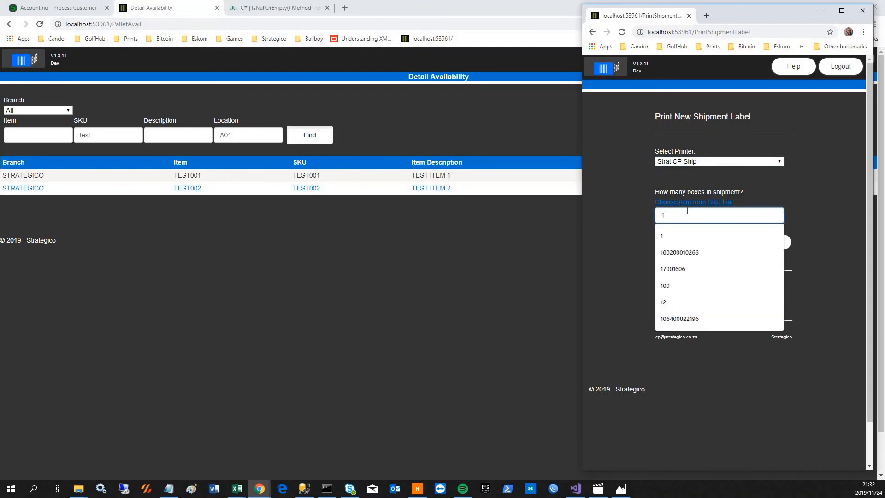
left_click(788, 193)
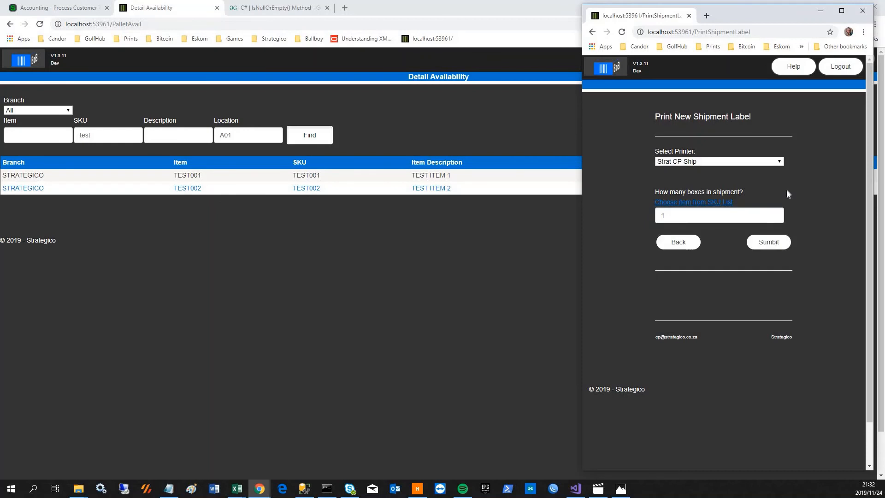
left_click(770, 244)
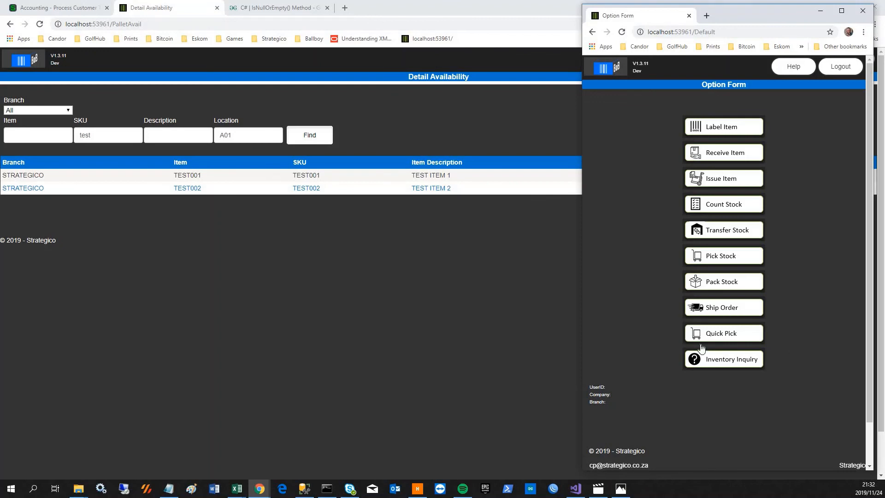
Step: Start shipping an order and submit the copied shipment ID
left_click(728, 308)
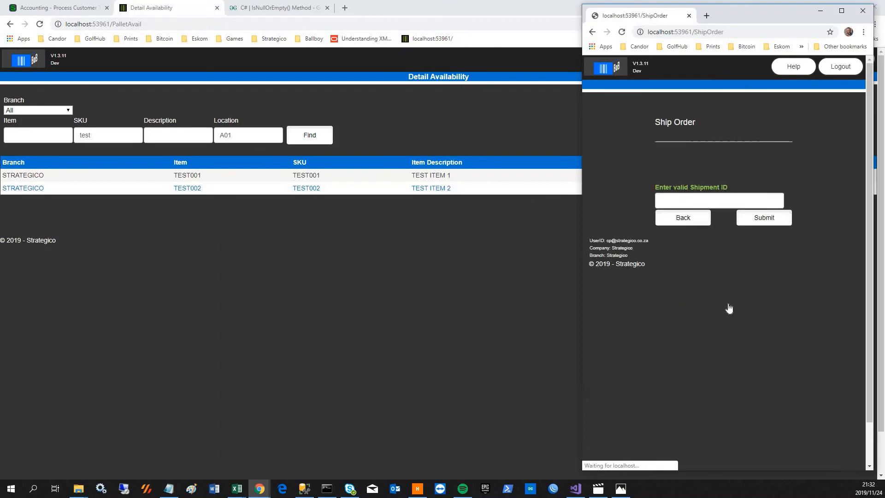
left_click(684, 196)
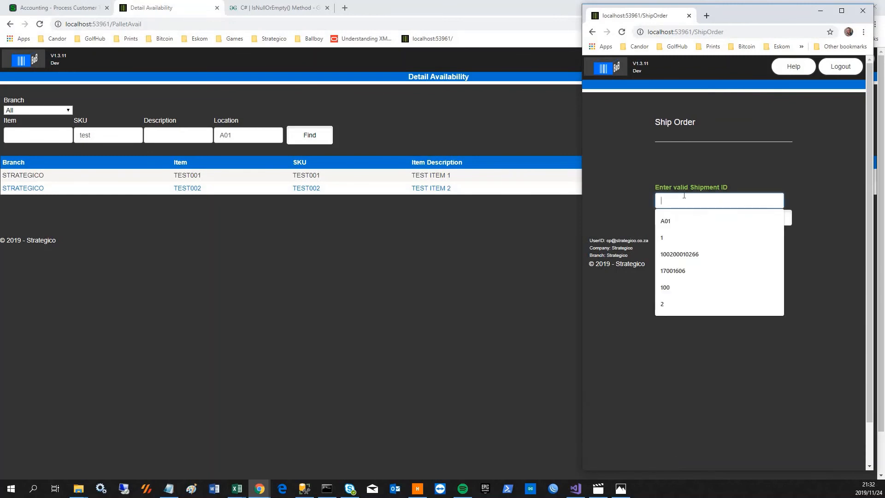
key("ctrl+v")
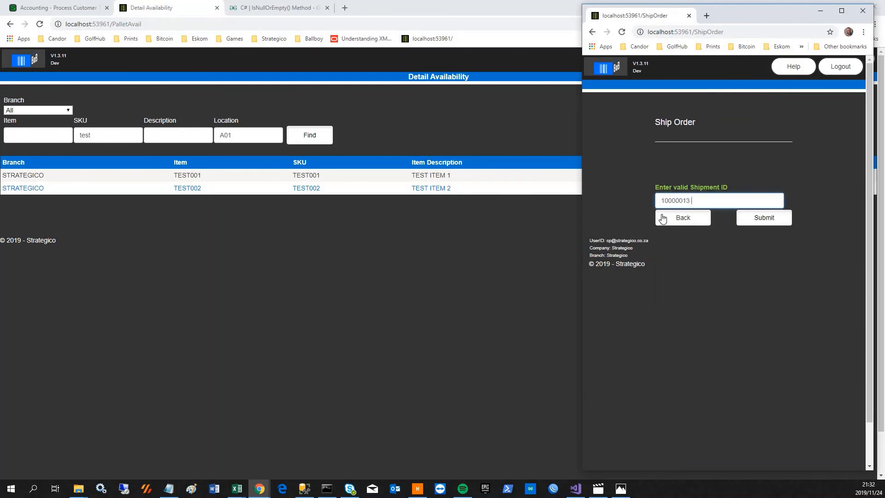
left_click(765, 219)
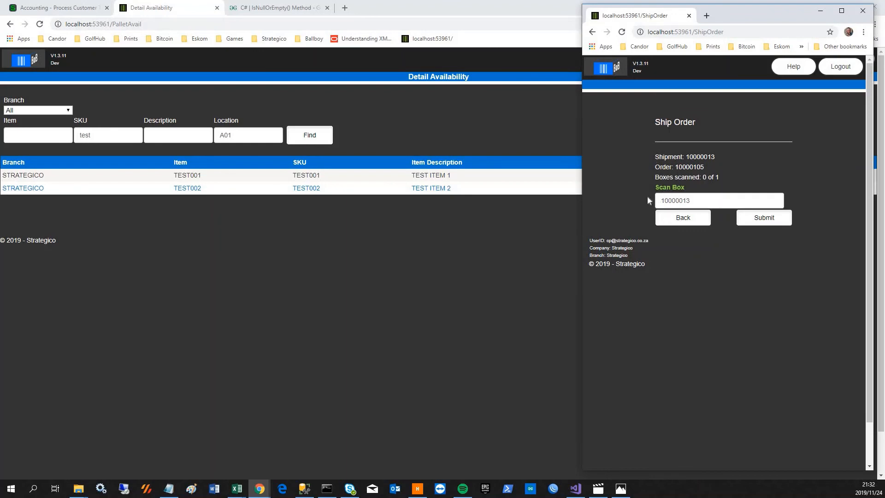
Step: Submit the shipment ID as the scanned box and confirm the shipment
double_click(670, 200)
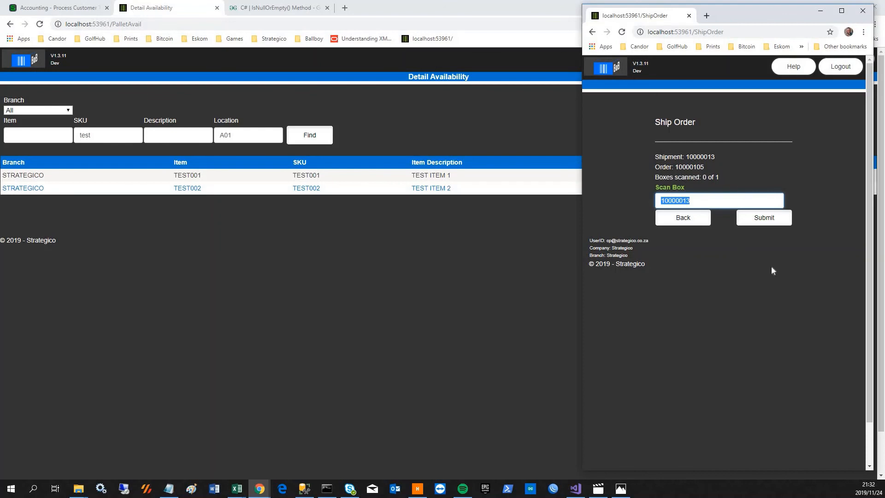
left_click(761, 220)
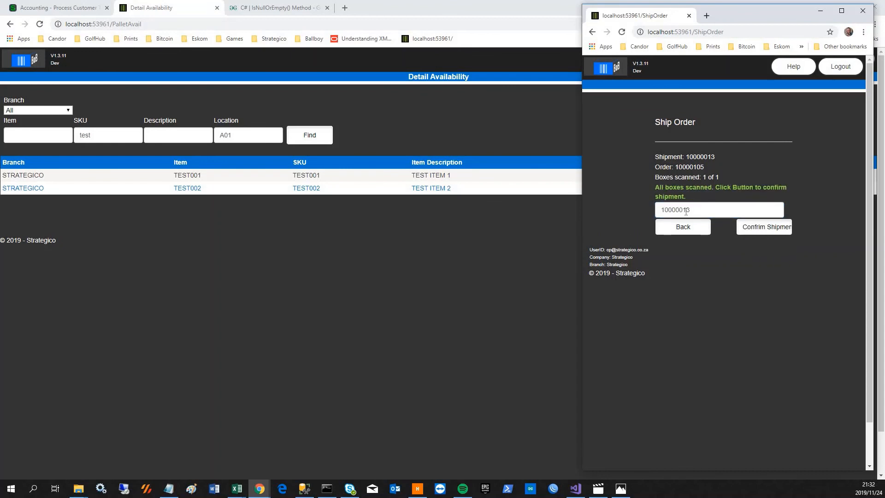
left_click(761, 228)
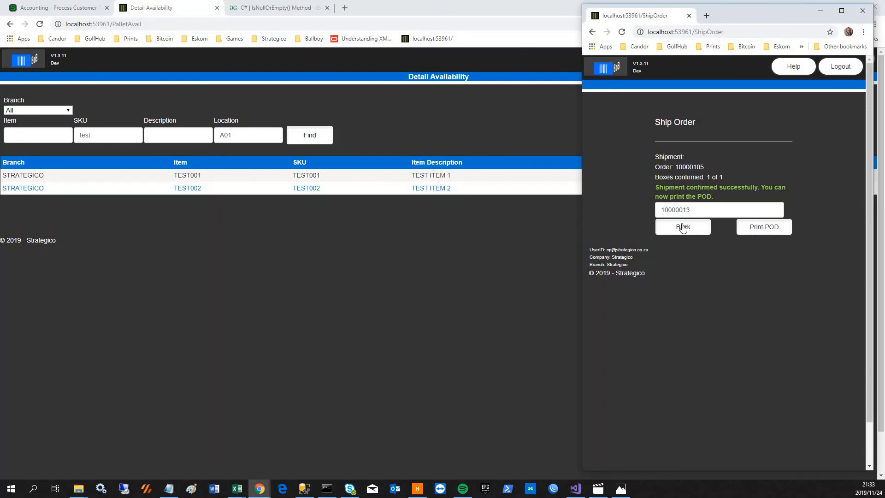
Step: Leave the completed shipment and return to the main option form in the full-size browser window
left_click(615, 68)
left_click(458, 275)
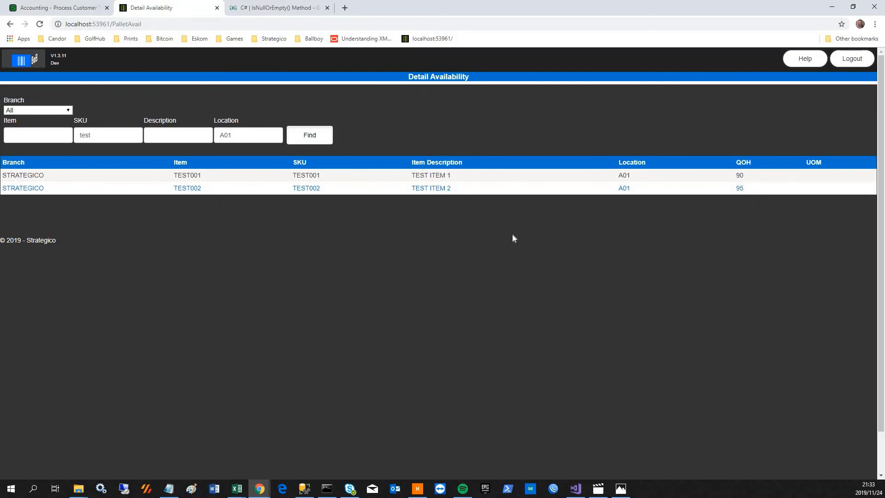
left_click(23, 61)
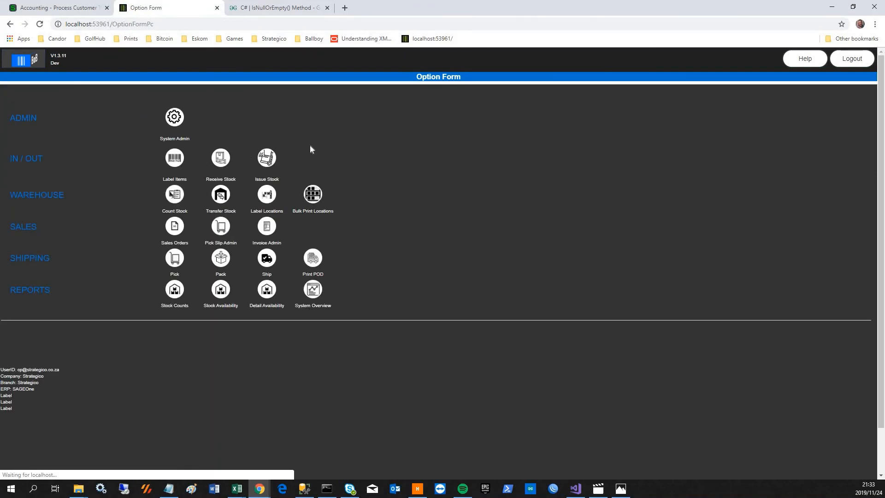